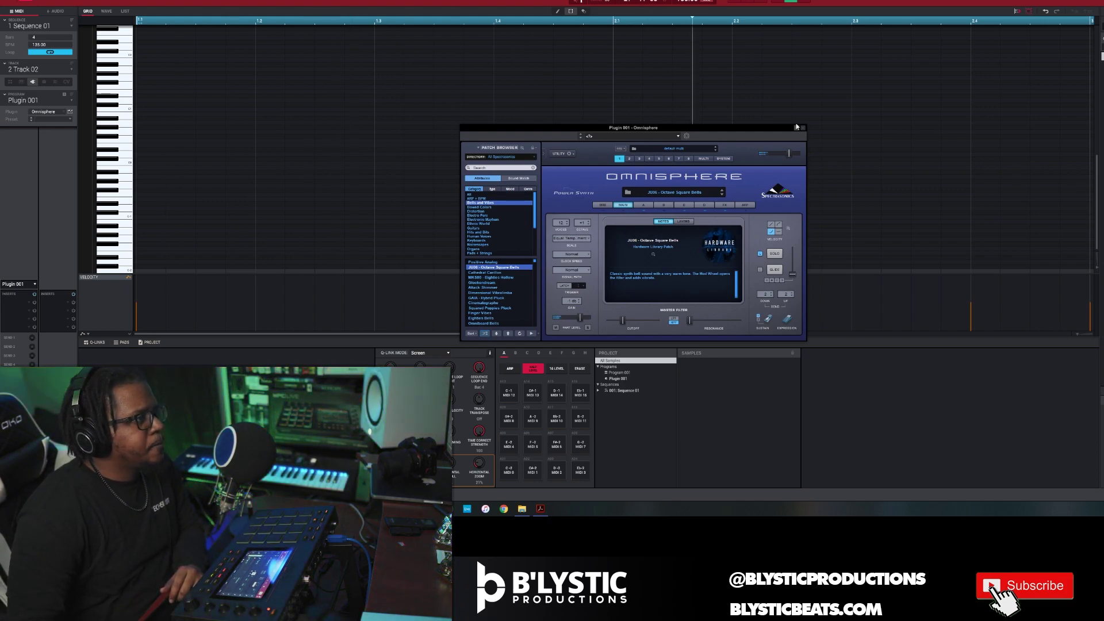
Step through the Bells and Vibes patches for Track 02, load GAIA - Hybrid Pluck, and close the plugin window
{"action": "left_click", "coordinate": [496, 334]}
{"action": "left_click", "coordinate": [497, 334]}
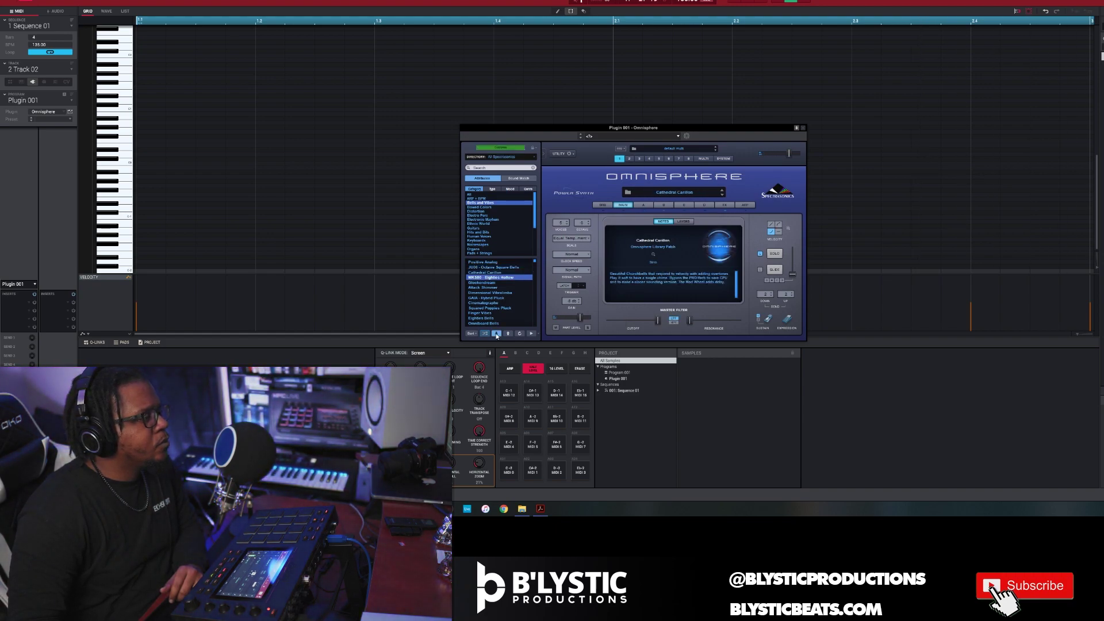
{"action": "left_click", "coordinate": [497, 333]}
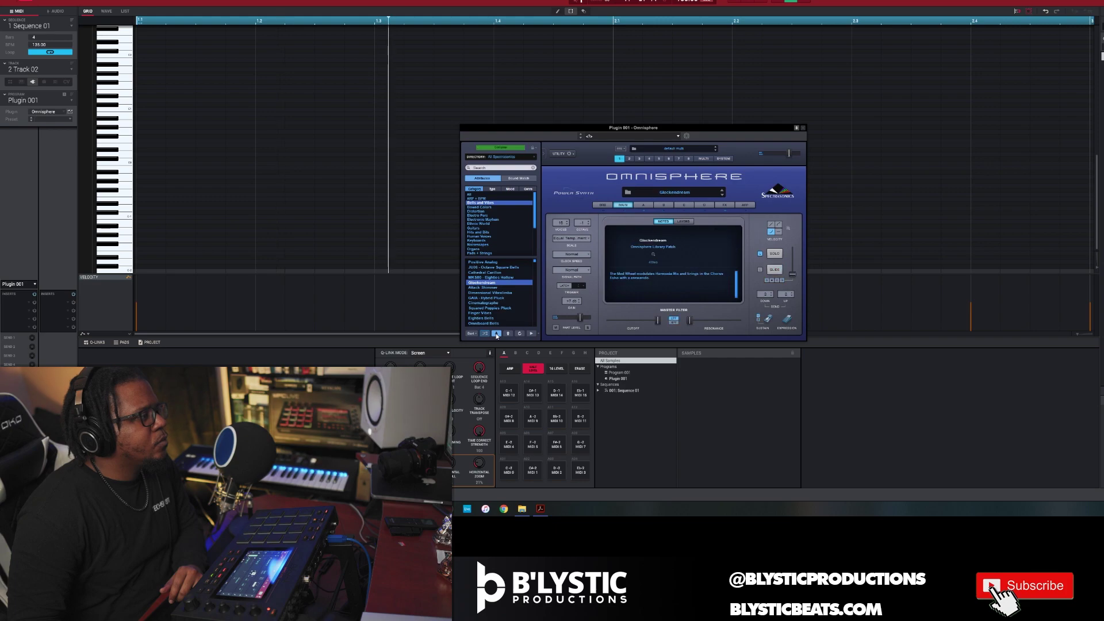
{"action": "left_click", "coordinate": [496, 334]}
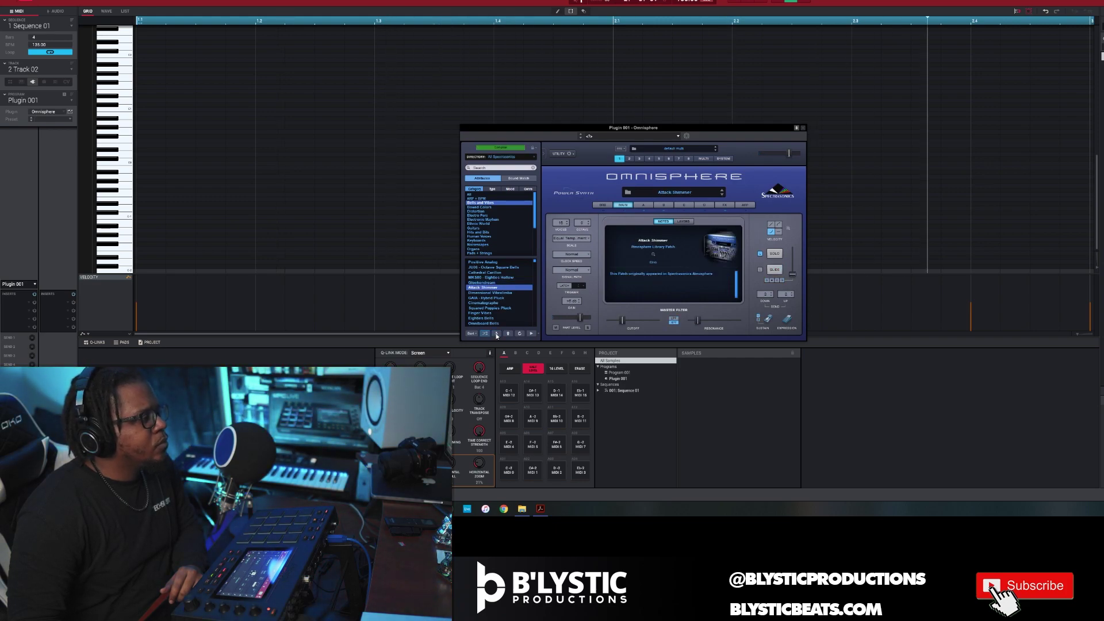
{"action": "left_click", "coordinate": [497, 334]}
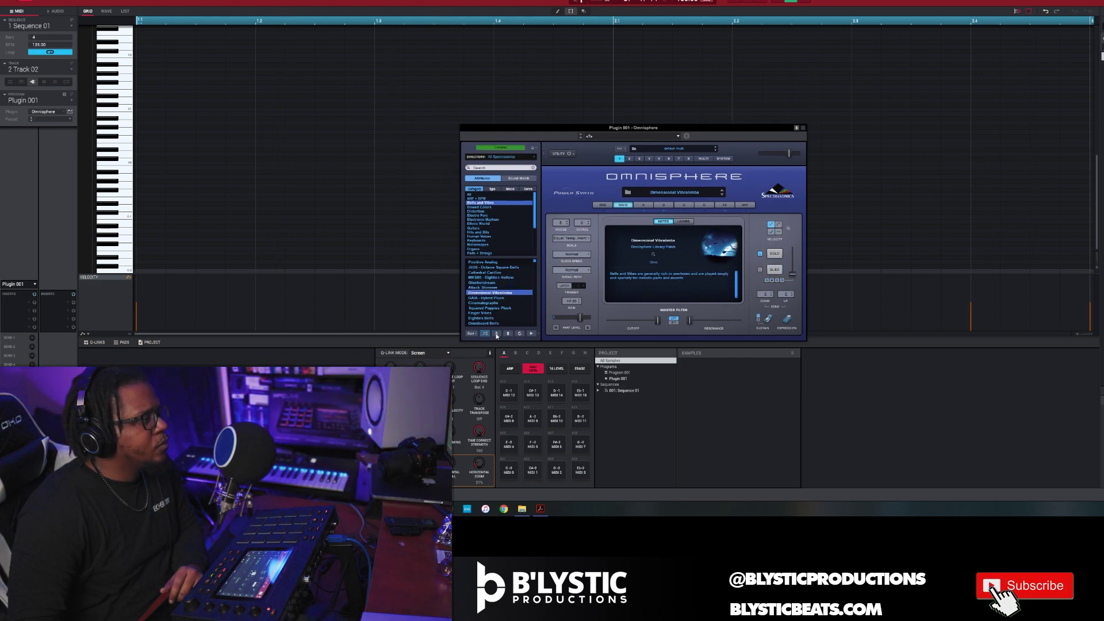
{"action": "left_click", "coordinate": [496, 334]}
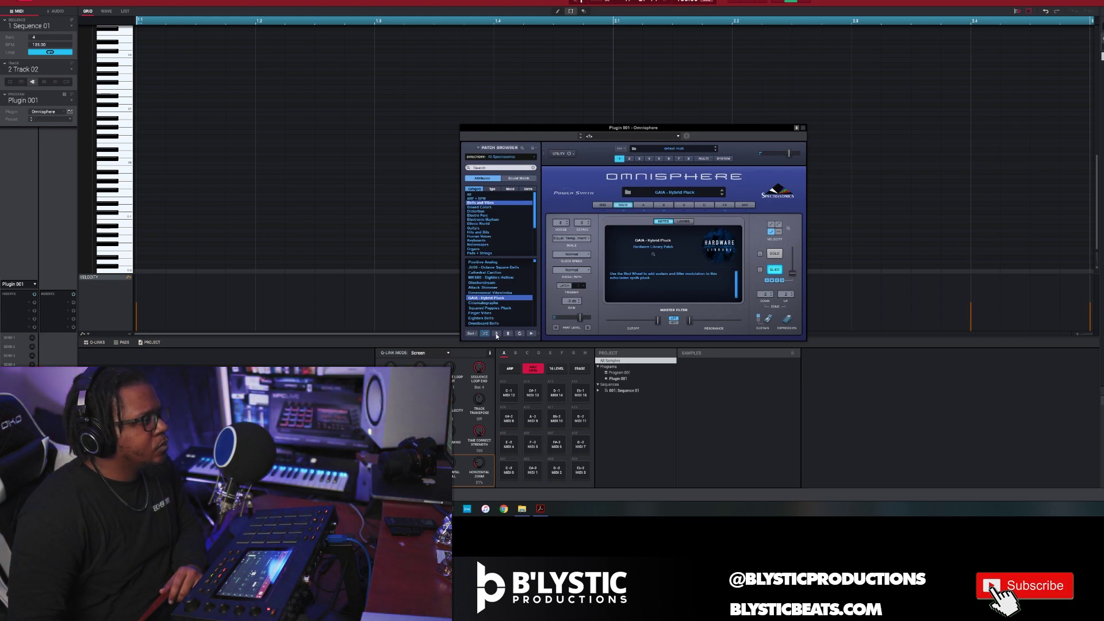
{"action": "left_click", "coordinate": [803, 128]}
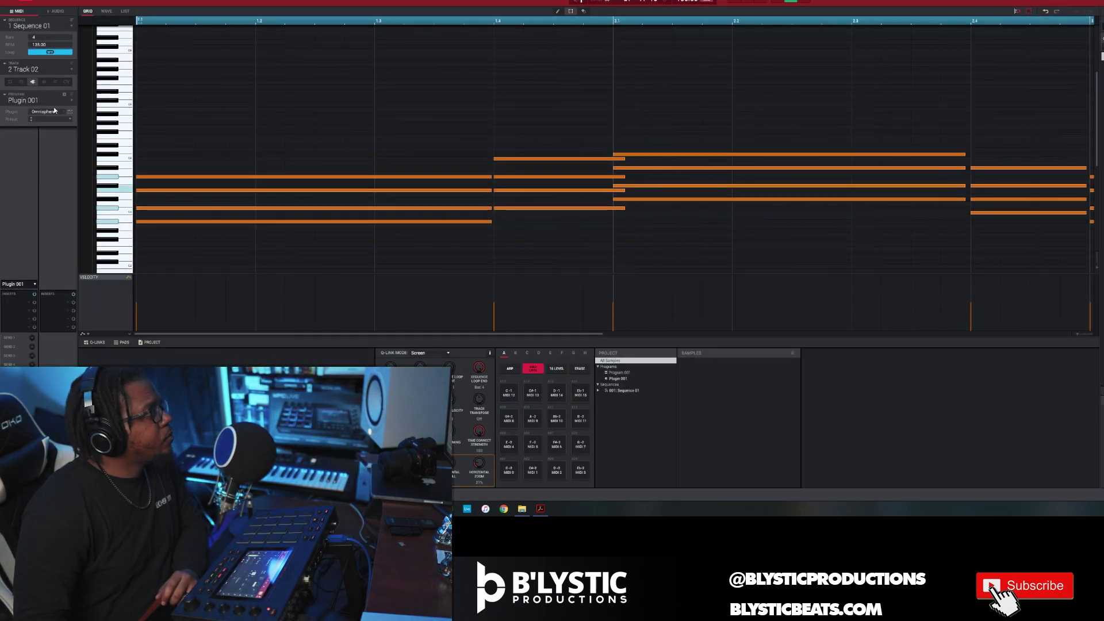
Duplicate Track 02 with its chords as track 3 and give the copy a new plugin program
{"action": "left_click", "coordinate": [67, 68]}
{"action": "left_click", "coordinate": [53, 92]}
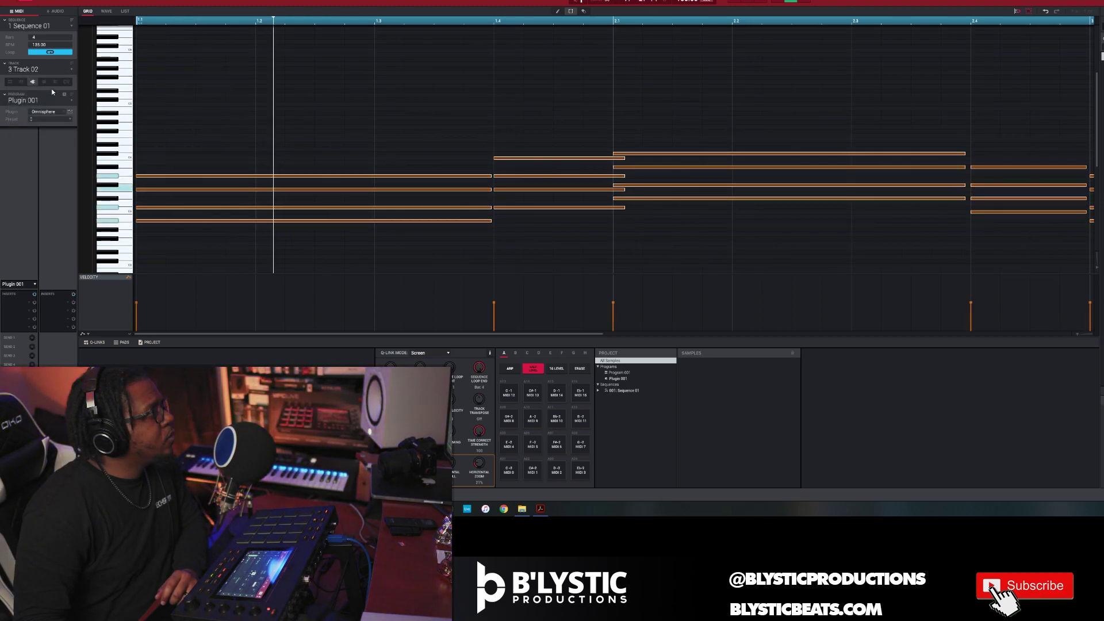
{"action": "left_click", "coordinate": [66, 94]}
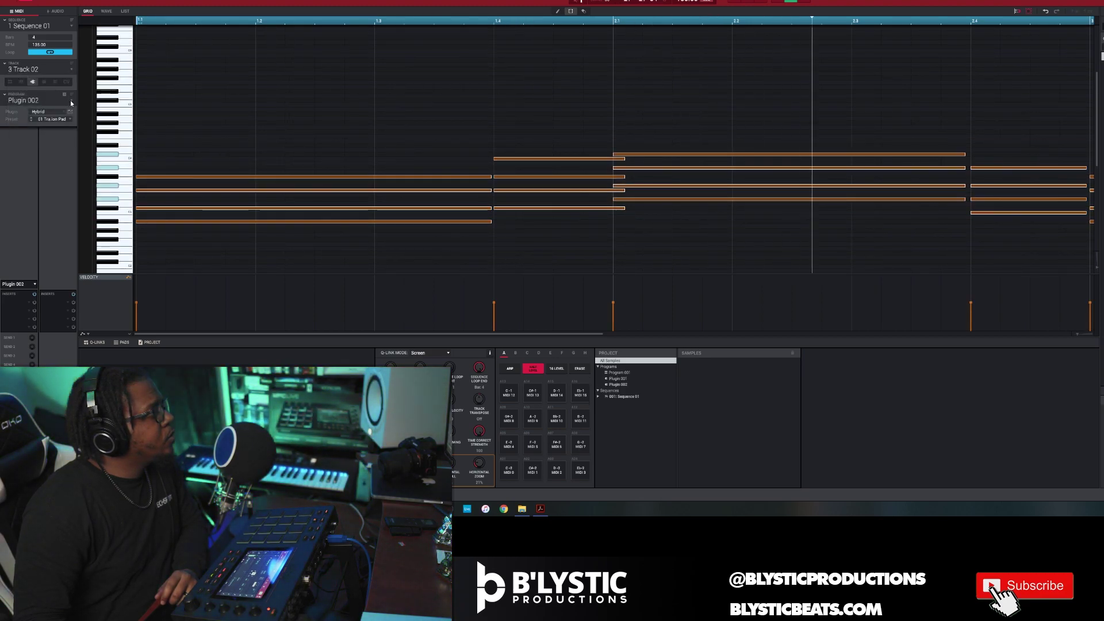
Load Spectrasonics Omnisphere as the instrument of Plugin 002
{"action": "left_click", "coordinate": [64, 113]}
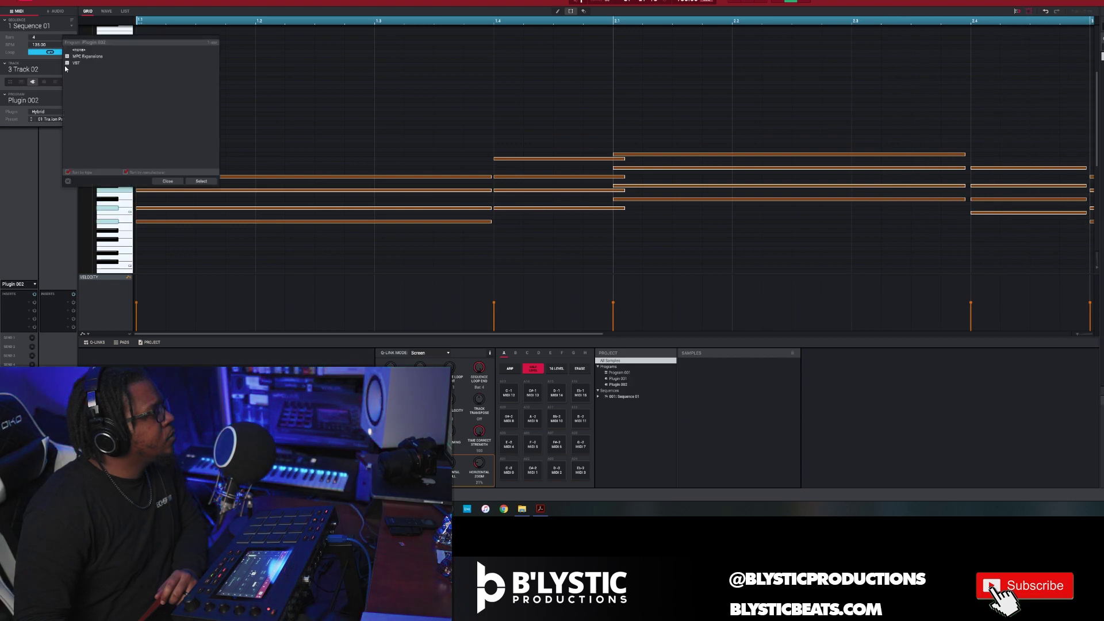
{"action": "left_click", "coordinate": [74, 90]}
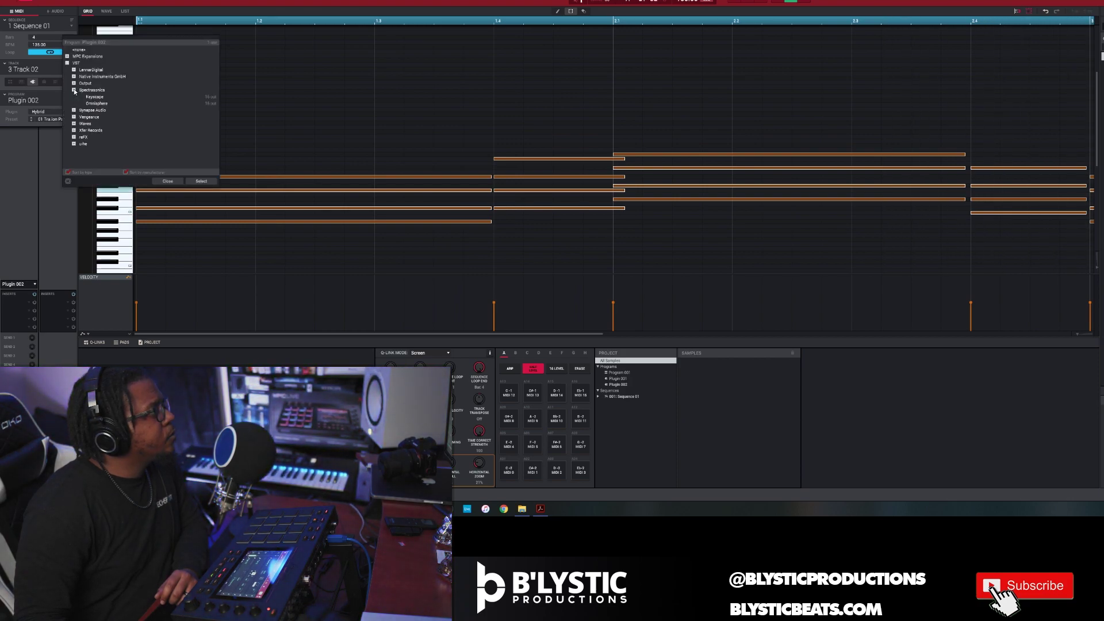
{"action": "double_click", "coordinate": [92, 104]}
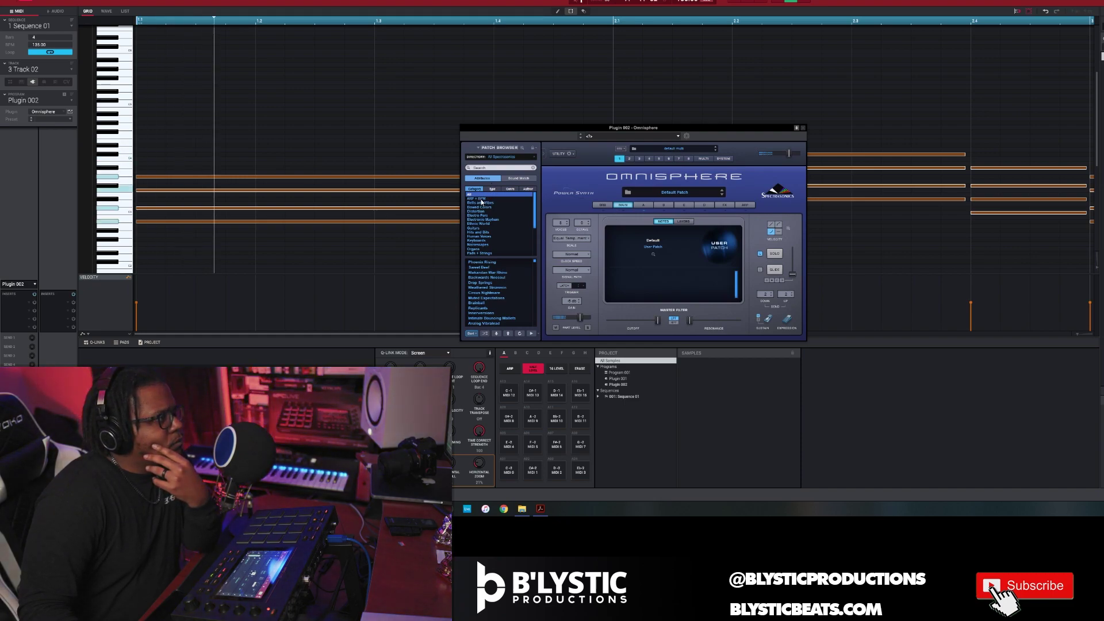
Filter Omnisphere's patch list to the Pads + Strings category and shuffle the patch order
{"action": "left_click", "coordinate": [482, 199]}
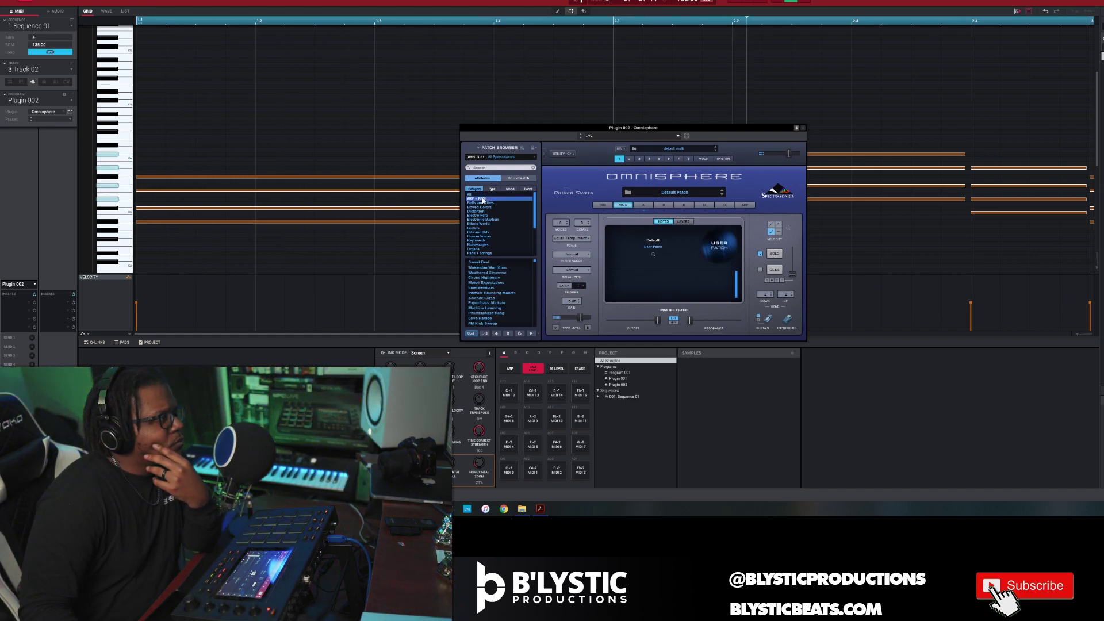
{"action": "left_click", "coordinate": [488, 253]}
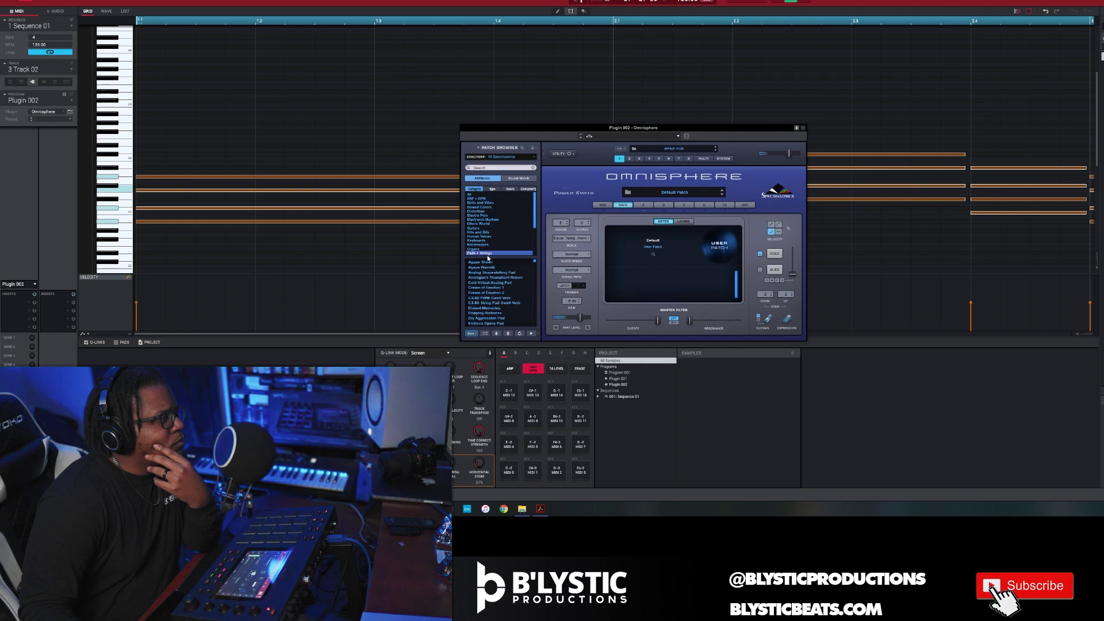
{"action": "left_click", "coordinate": [485, 334]}
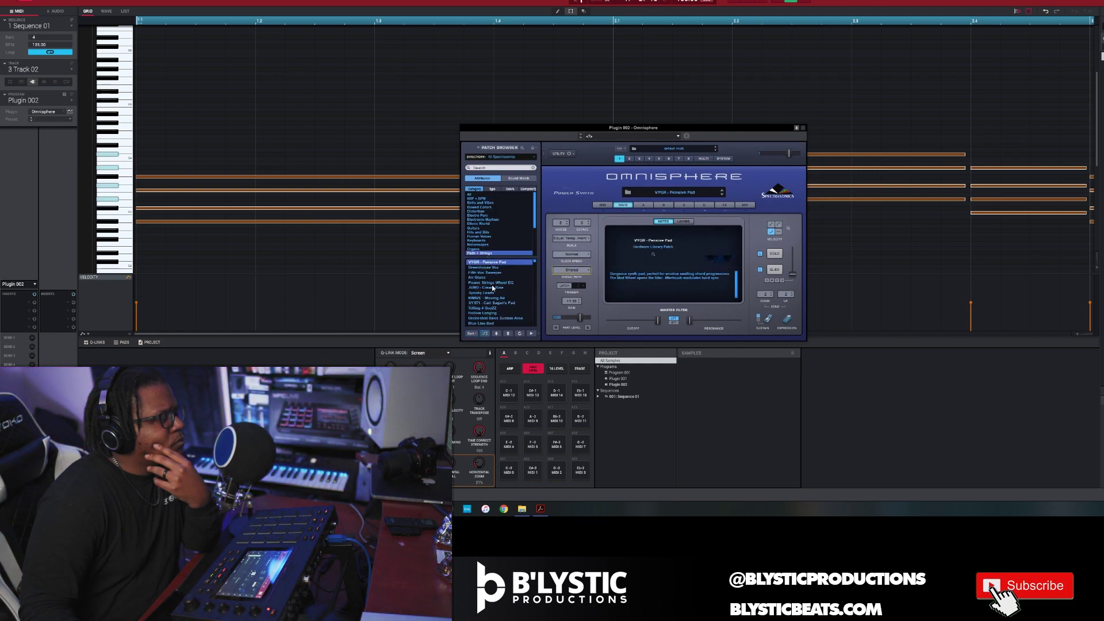
Step through the shuffled pad patches, load Power Strings Wheel EQ, and close the plugin window
{"action": "left_click", "coordinate": [497, 333]}
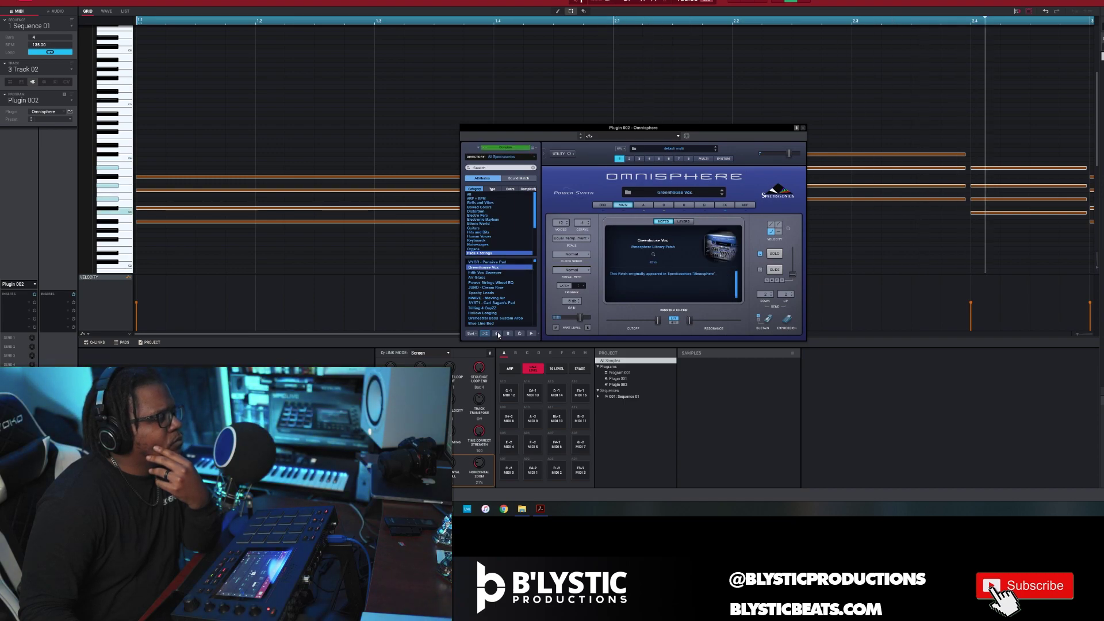
{"action": "left_click", "coordinate": [497, 333]}
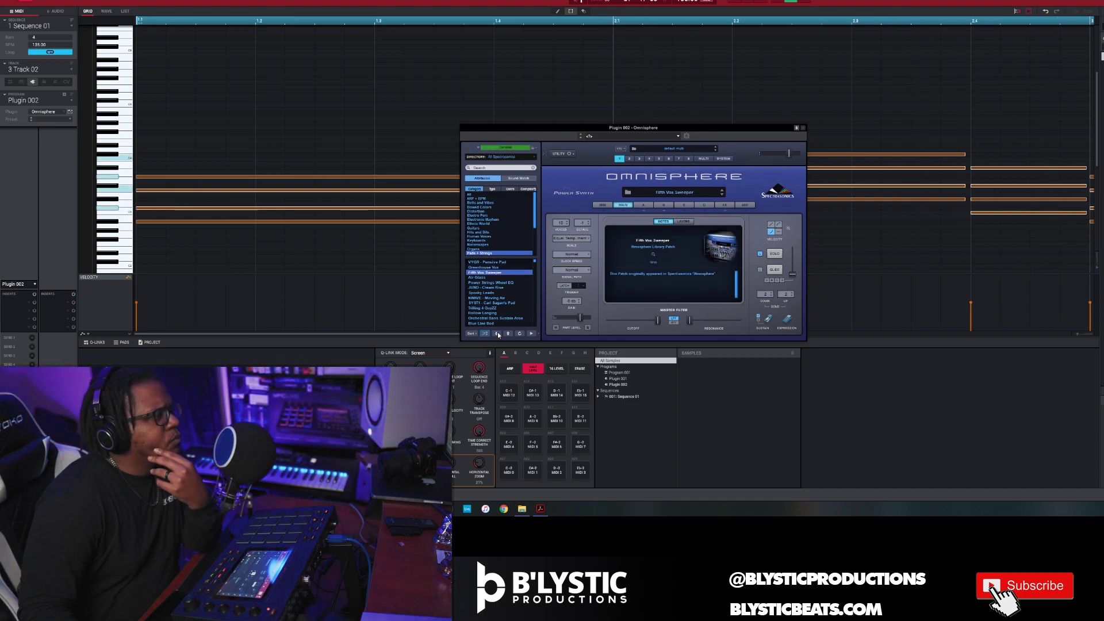
{"action": "left_click", "coordinate": [497, 333]}
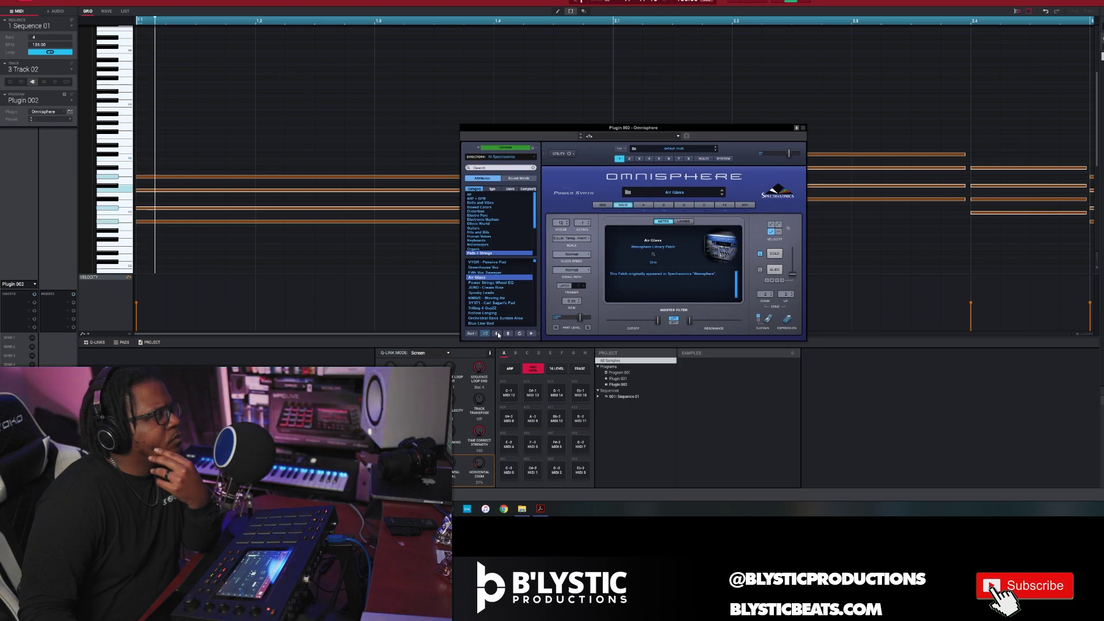
{"action": "left_click", "coordinate": [497, 333]}
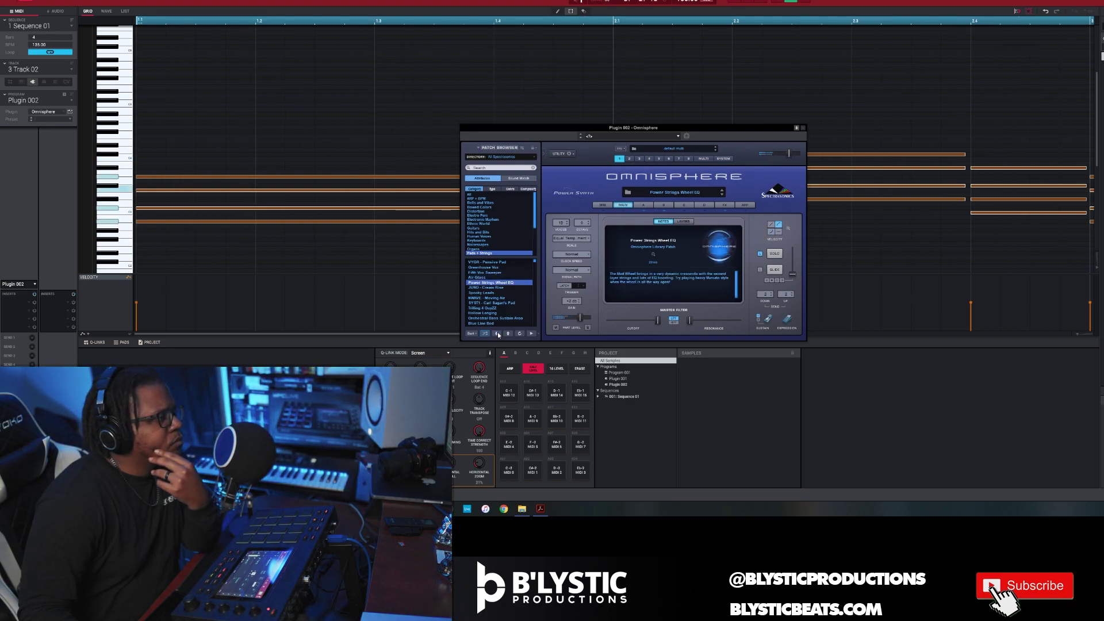
{"action": "left_click", "coordinate": [803, 128]}
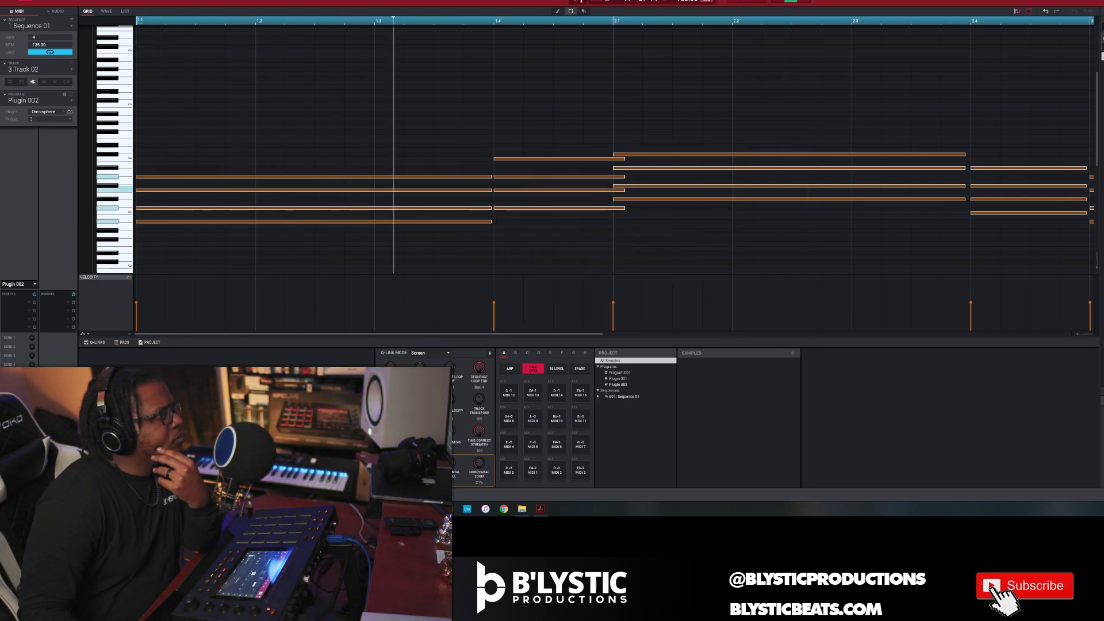
Open Omnisphere for Plugin 003 on Track 04 and set its patch directory to Keyscape Creative
{"action": "left_click", "coordinate": [69, 111]}
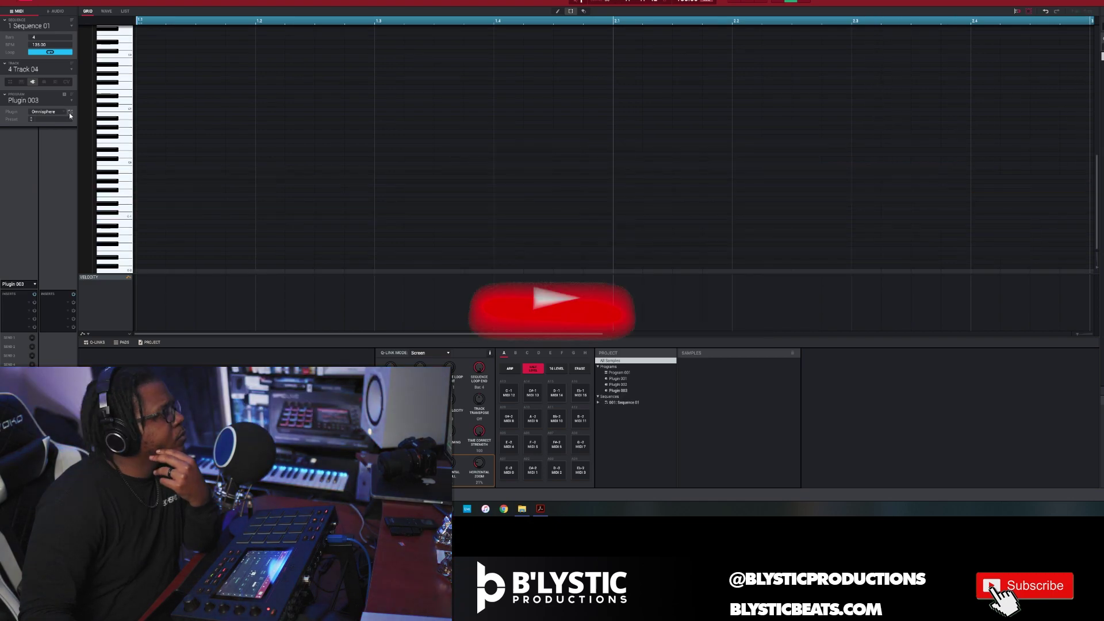
{"action": "left_click", "coordinate": [70, 111]}
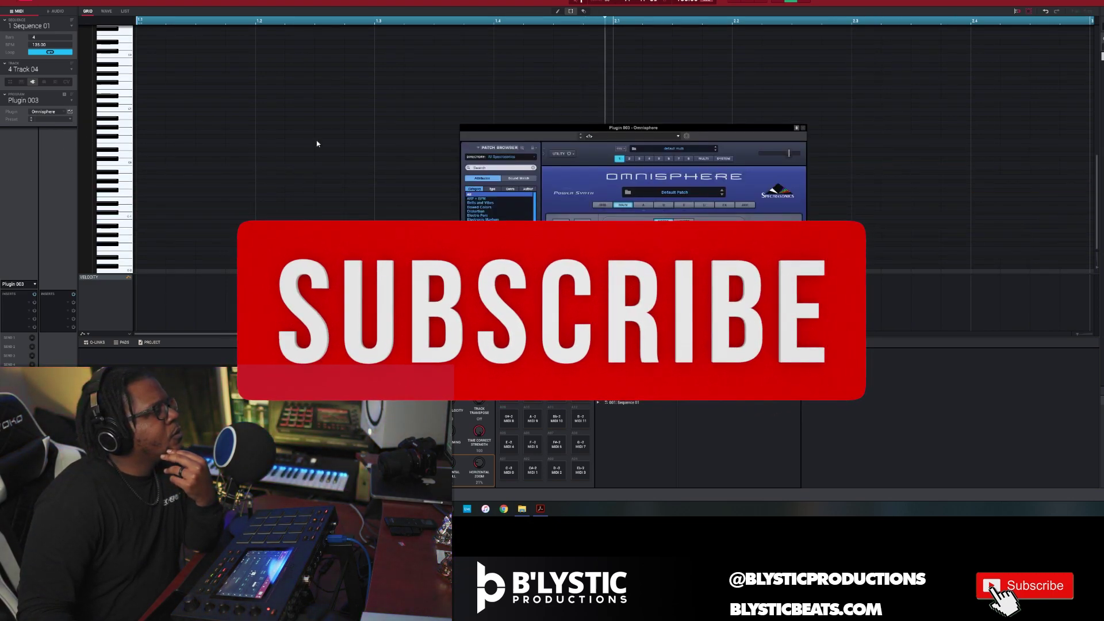
{"action": "left_click", "coordinate": [519, 156]}
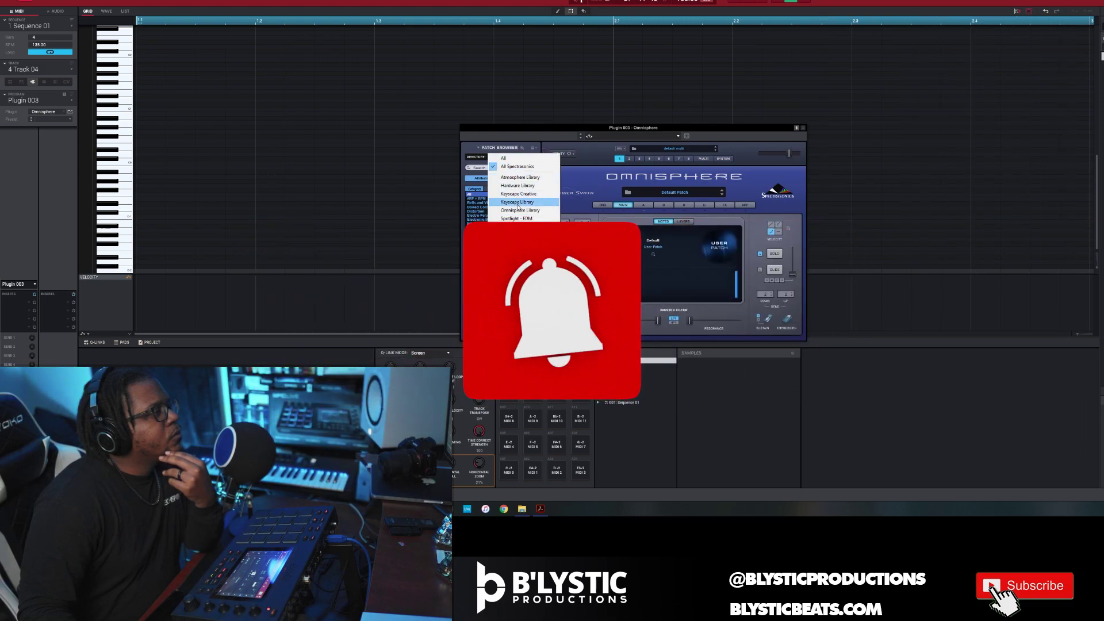
{"action": "left_click", "coordinate": [517, 193]}
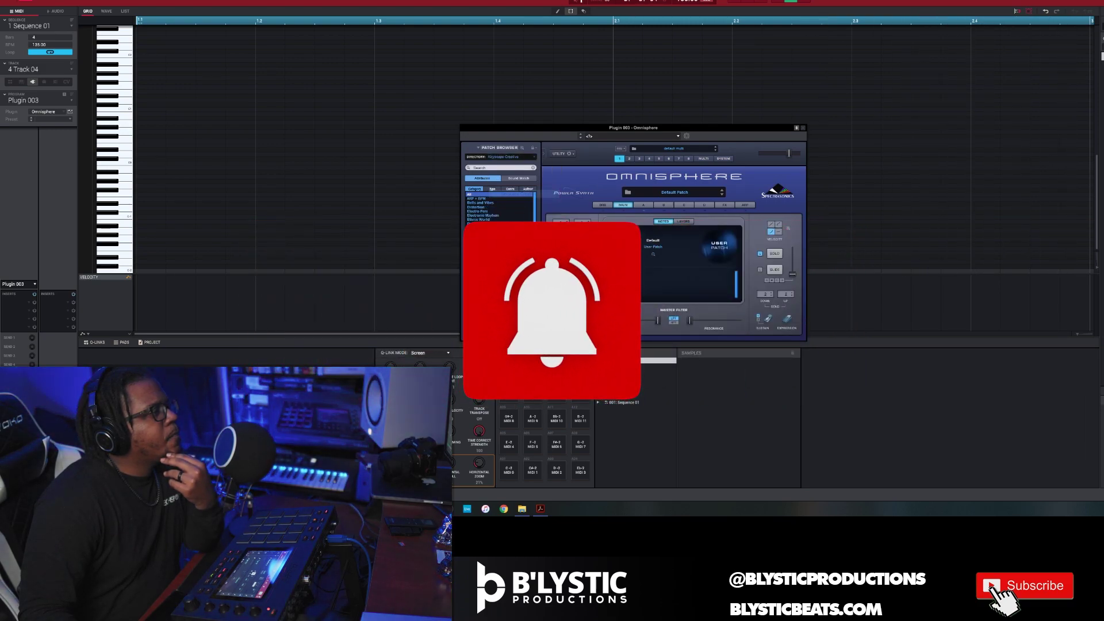
Filter the patches to Bells and Vibes, shuffle the list, and audition patches past Micro Prime Bells
{"action": "left_click", "coordinate": [481, 203]}
{"action": "left_click", "coordinate": [484, 333]}
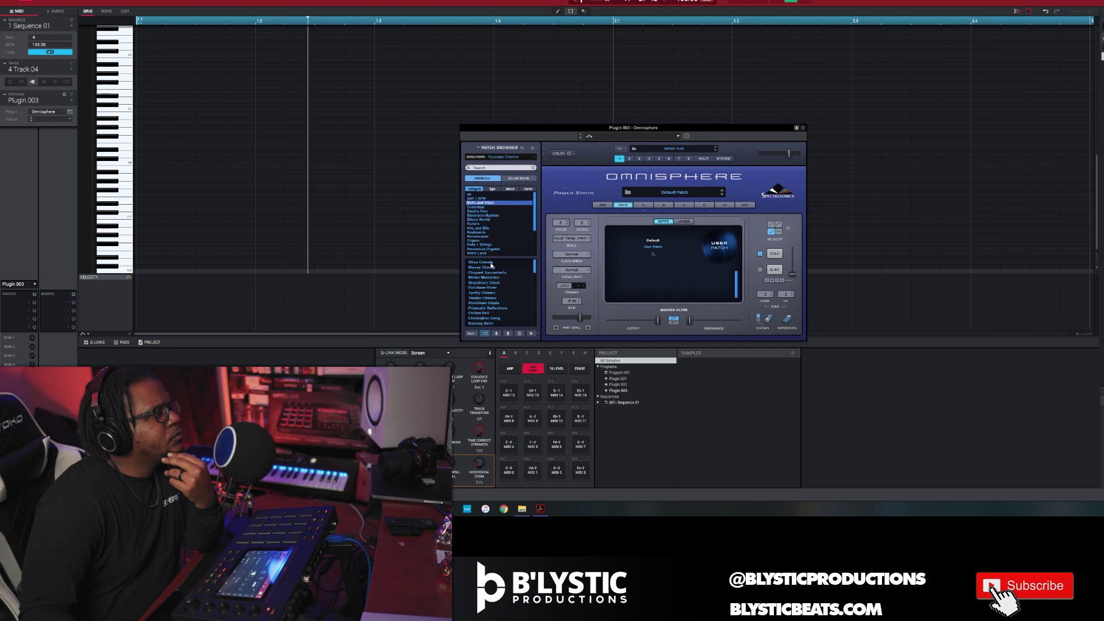
{"action": "left_click", "coordinate": [531, 334]}
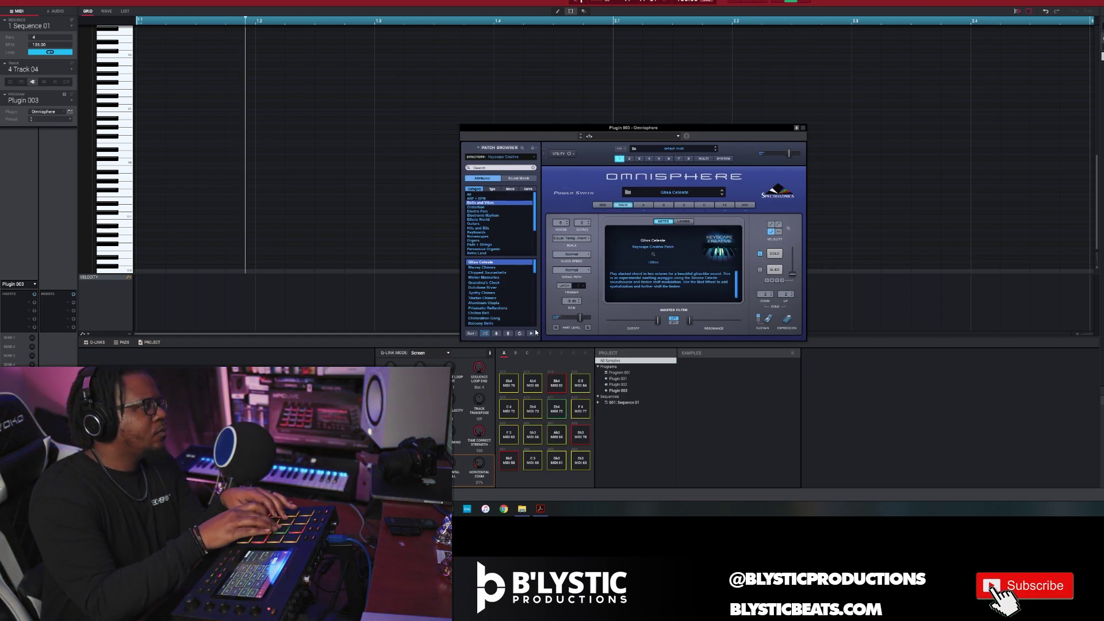
{"action": "left_click", "coordinate": [496, 333]}
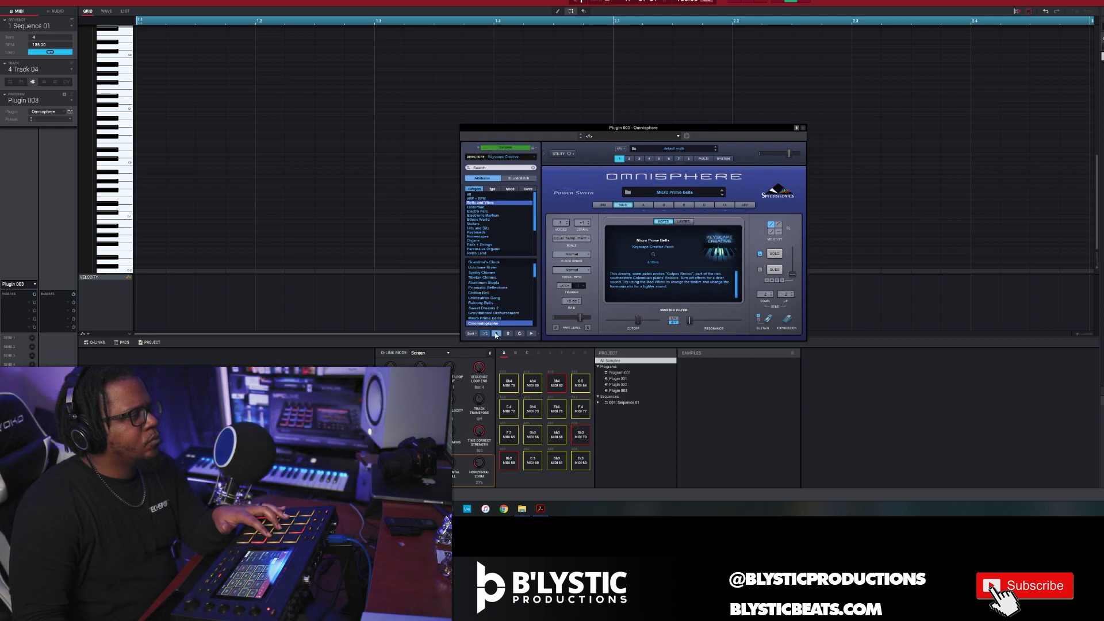
{"action": "left_click", "coordinate": [496, 333]}
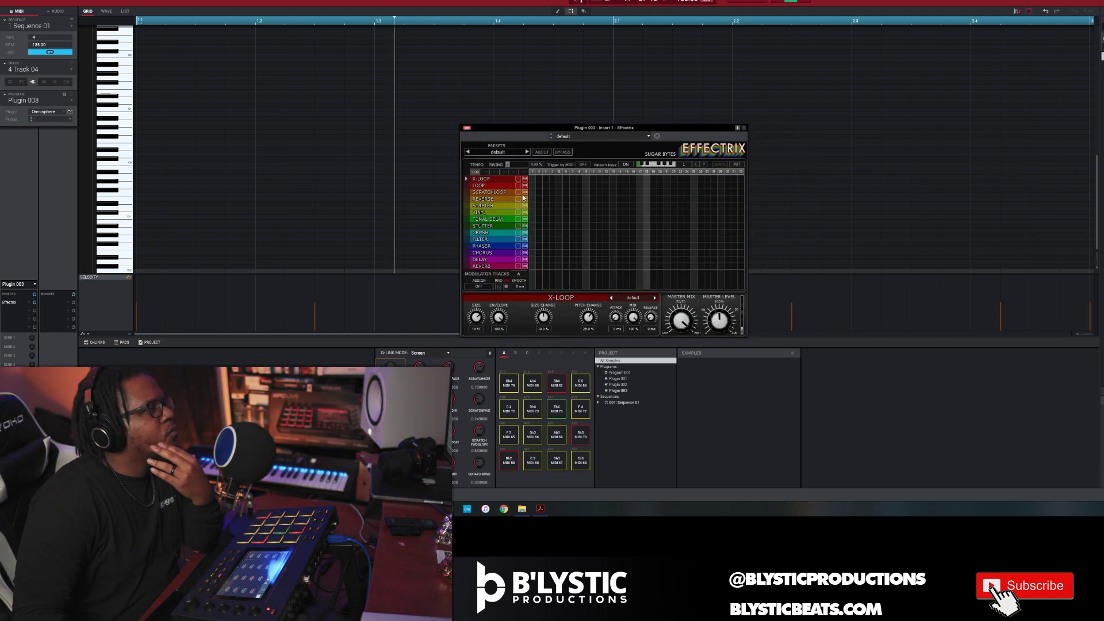
Paint a Reverse block over about steps 25–29 and a Stutter block over about steps 9–13 in Effectrix
{"action": "left_click_drag", "start_coordinate": [691, 199], "coordinate": [721, 200]}
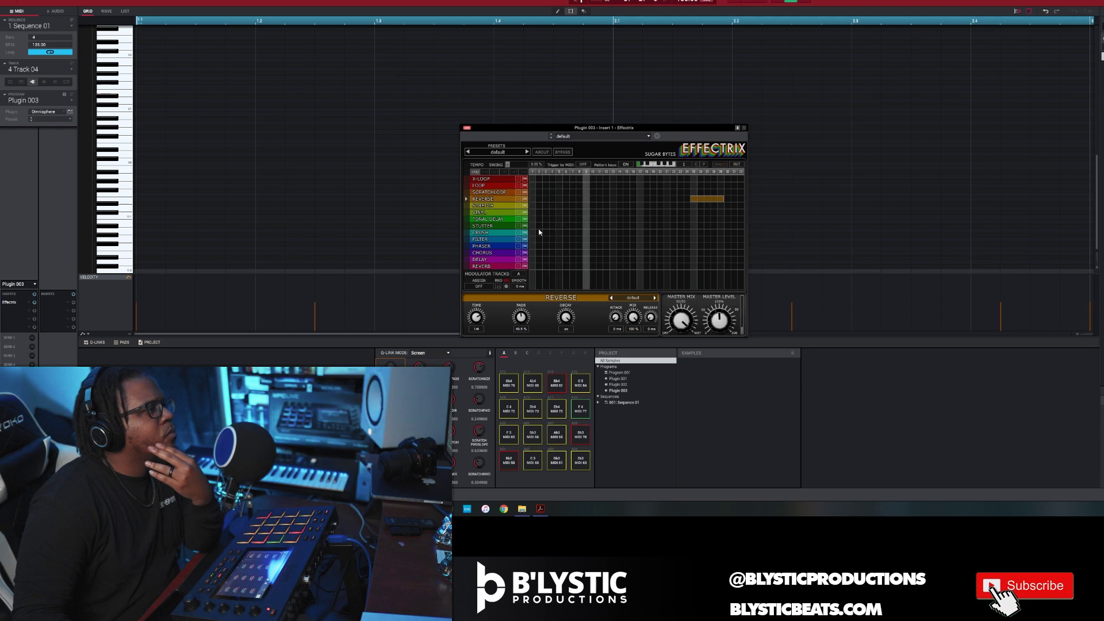
{"action": "left_click_drag", "start_coordinate": [585, 225], "coordinate": [609, 226]}
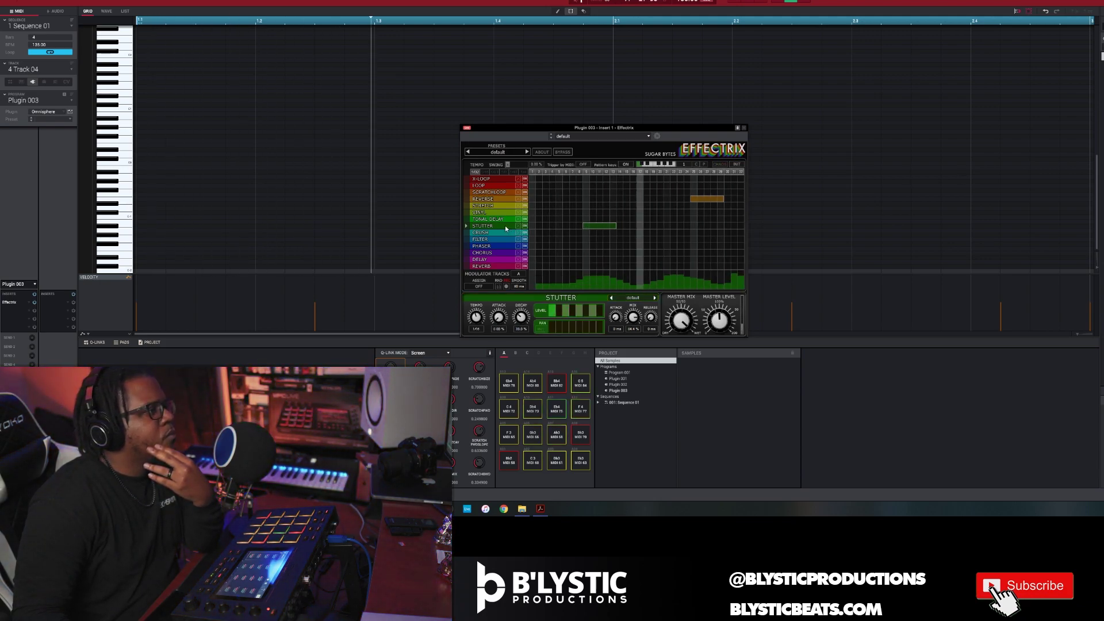
Try several presets for the Stutter effect, including Fade In
{"action": "left_click", "coordinate": [655, 298]}
{"action": "left_click", "coordinate": [655, 297]}
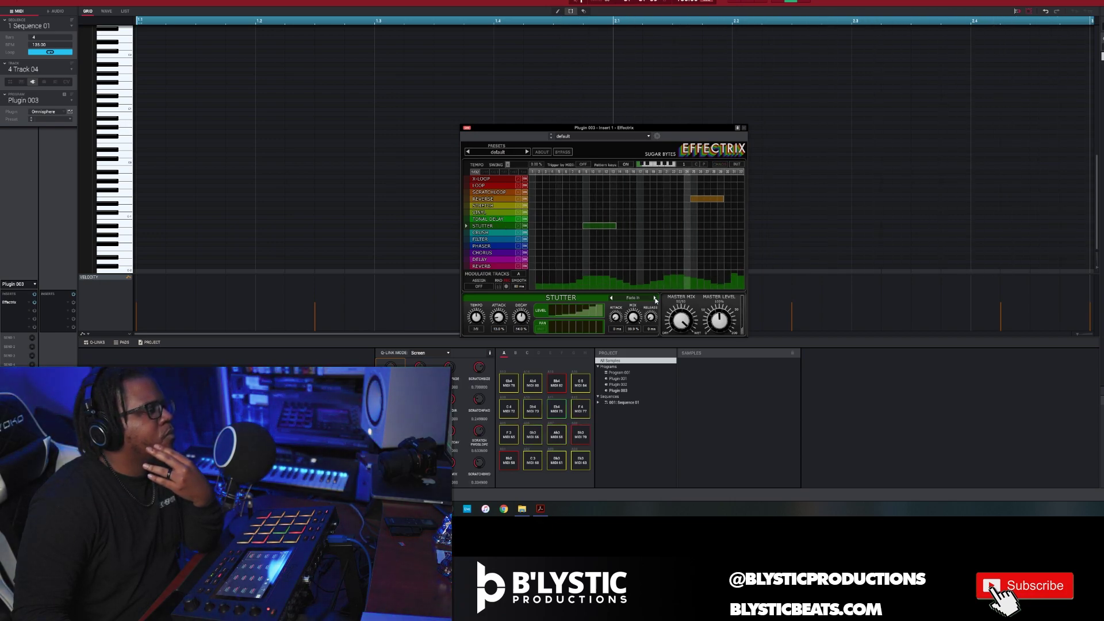
{"action": "left_click", "coordinate": [655, 298]}
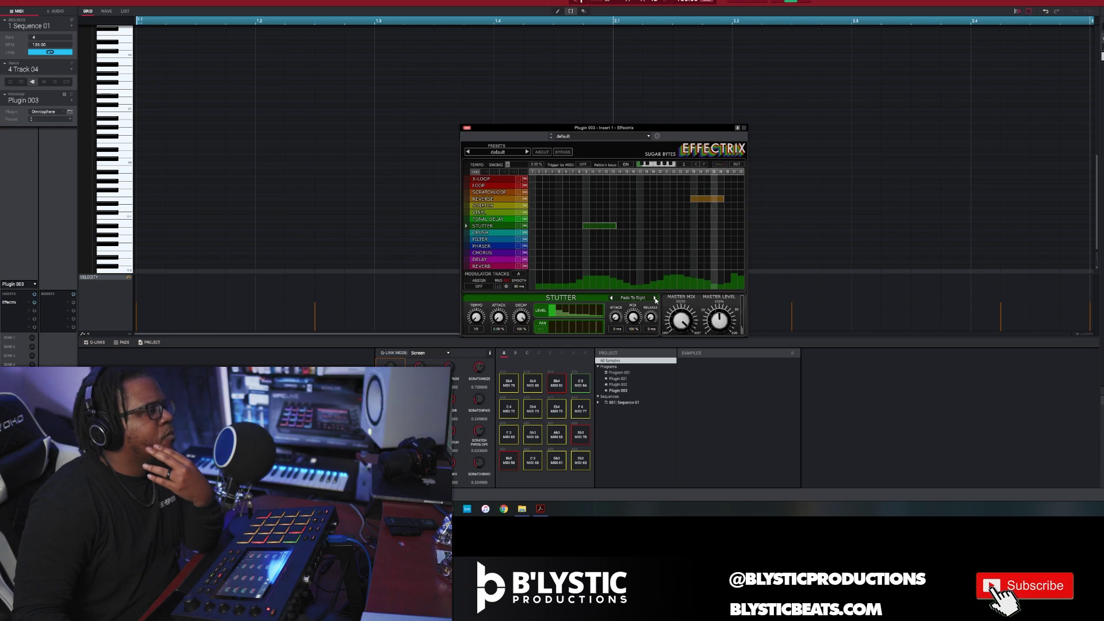
{"action": "left_click", "coordinate": [654, 298]}
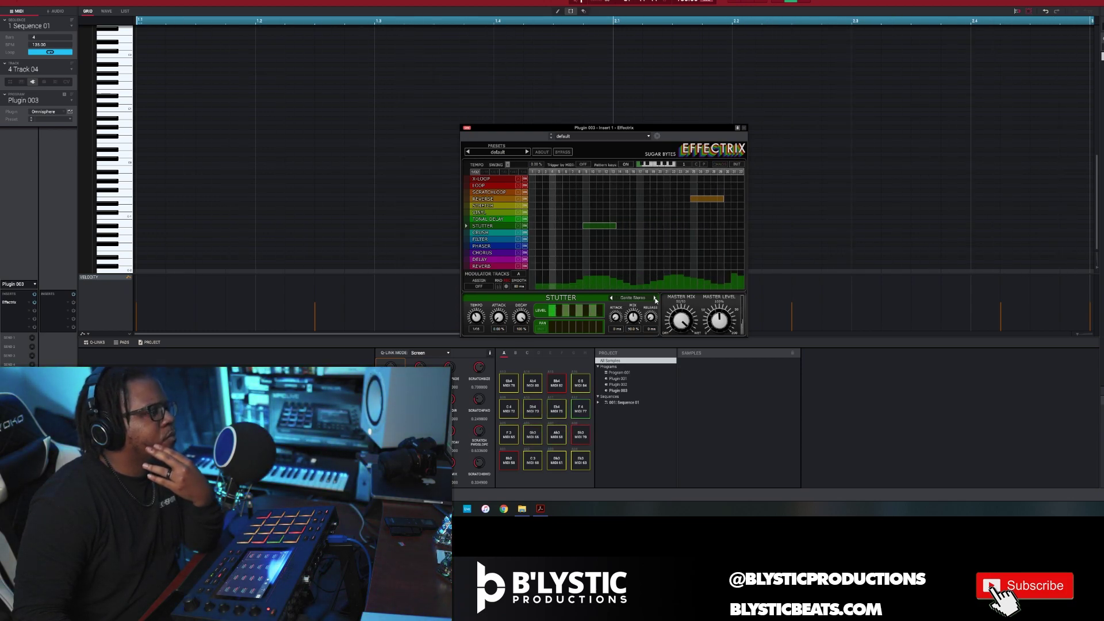
Move the Reverse block to the last four steps and replace the Stutter block with a Vinyl block over about steps 5–6
{"action": "left_click_drag", "start_coordinate": [703, 200], "coordinate": [718, 201]}
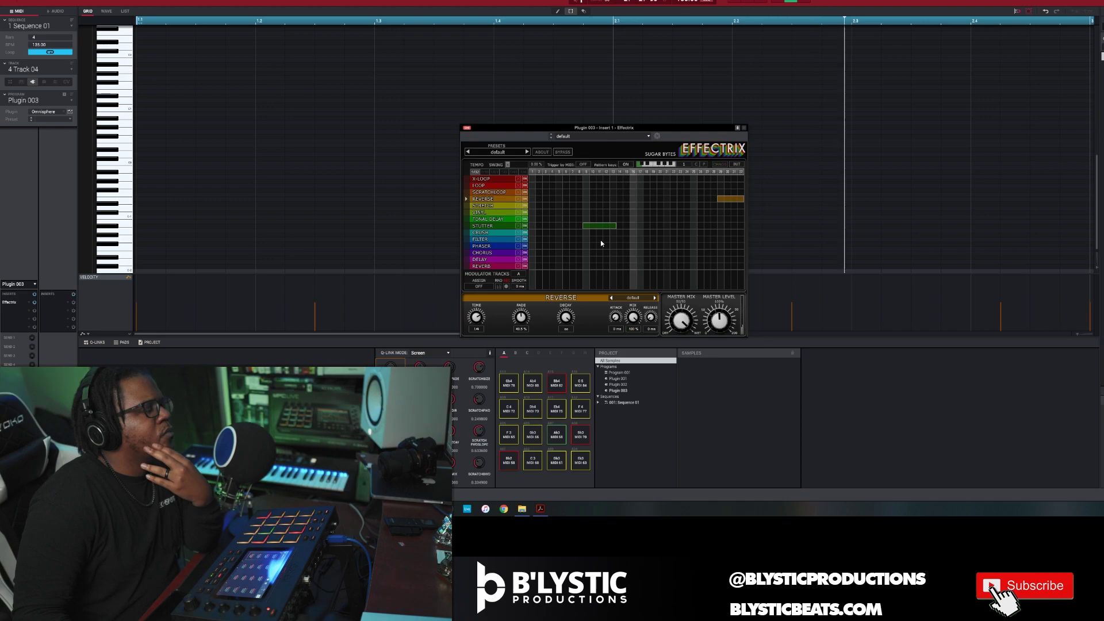
{"action": "left_click_drag", "start_coordinate": [599, 228], "coordinate": [656, 233]}
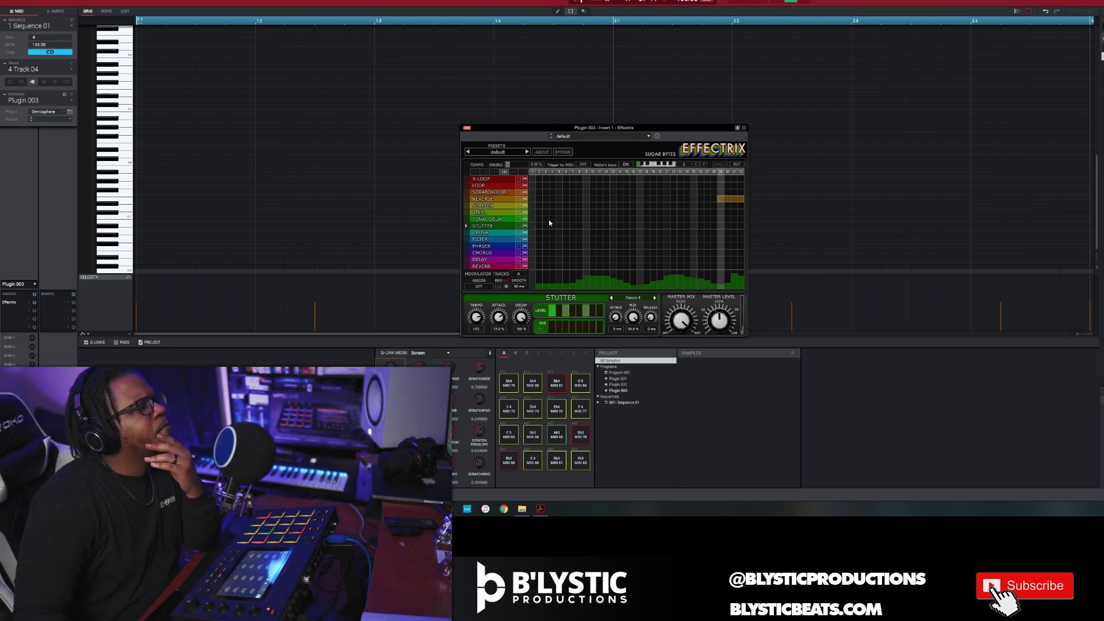
{"action": "left_click_drag", "start_coordinate": [561, 212], "coordinate": [567, 213]}
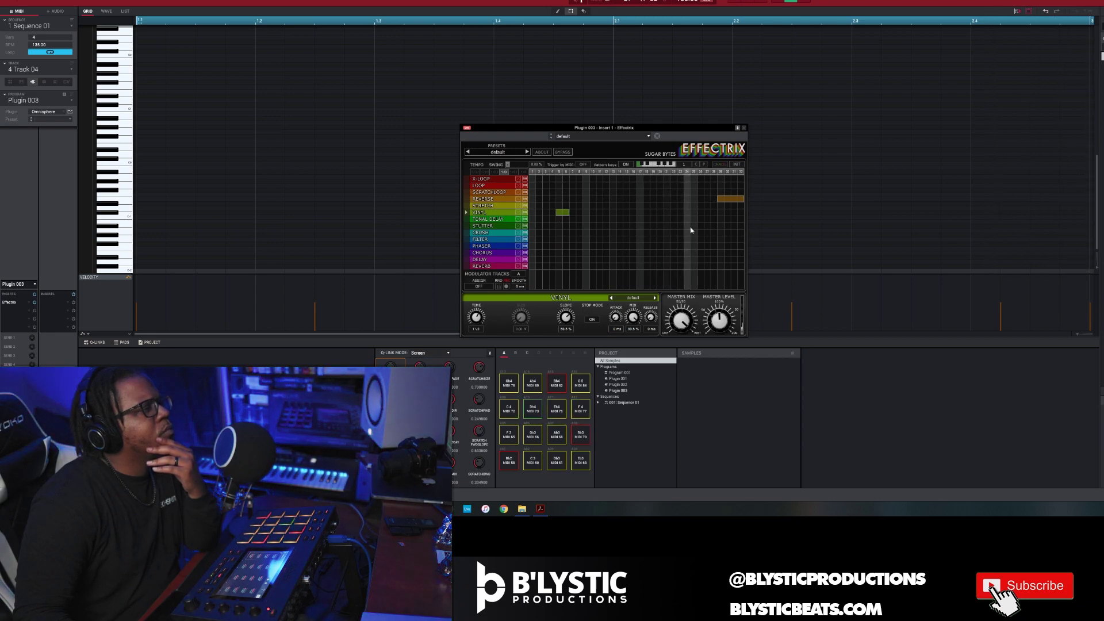
Paint a Stutter block over about steps 25–26 and switch the Vinyl effect to the Slow Stop preset
{"action": "left_click_drag", "start_coordinate": [694, 226], "coordinate": [700, 226]}
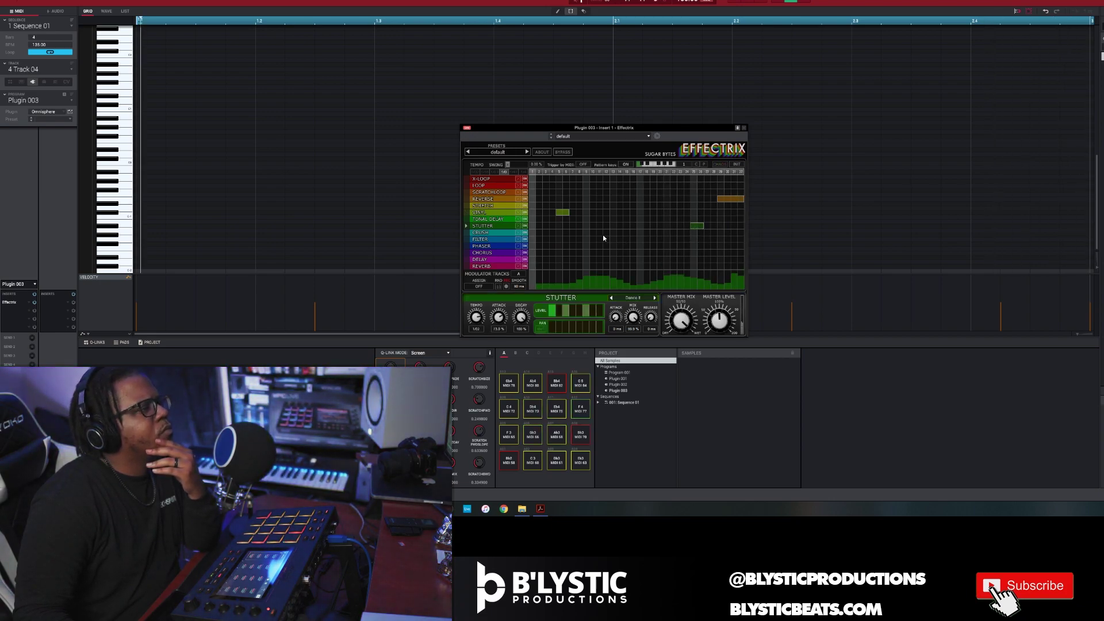
{"action": "left_click", "coordinate": [502, 213]}
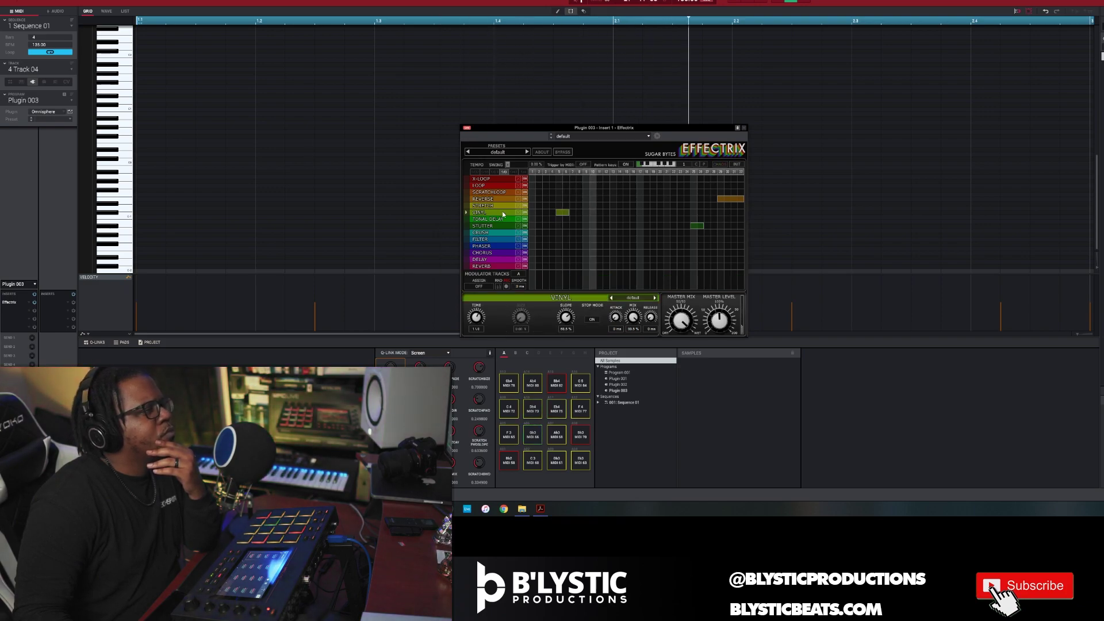
{"action": "left_click", "coordinate": [655, 298]}
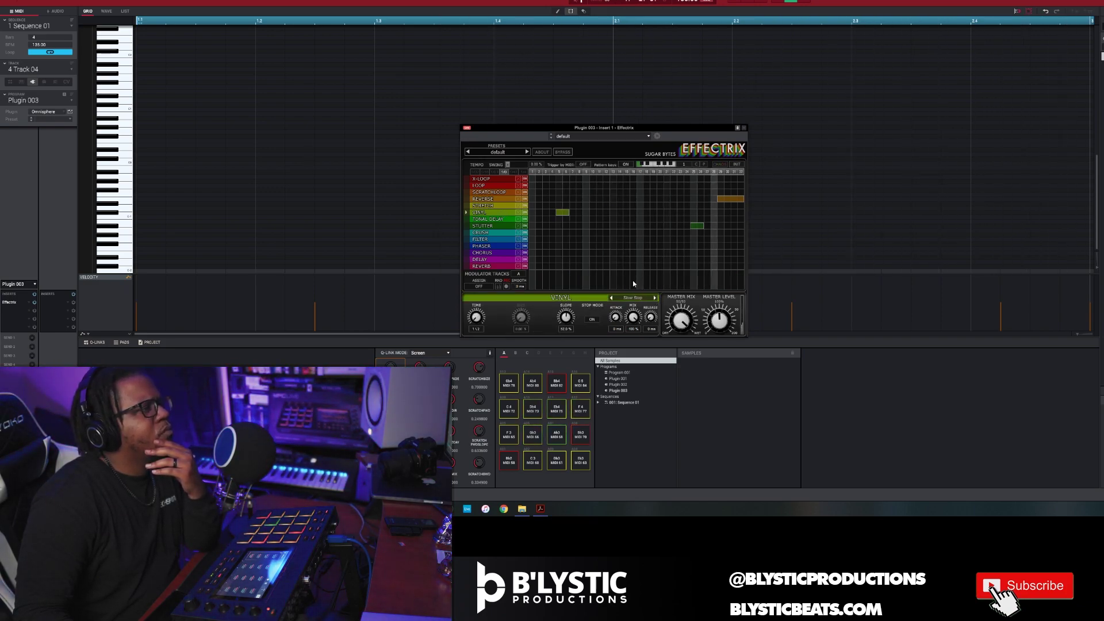
Replace the Stutter block with a Vinyl block over about steps 25–26 and close Effectrix
{"action": "left_click_drag", "start_coordinate": [698, 226], "coordinate": [715, 226]}
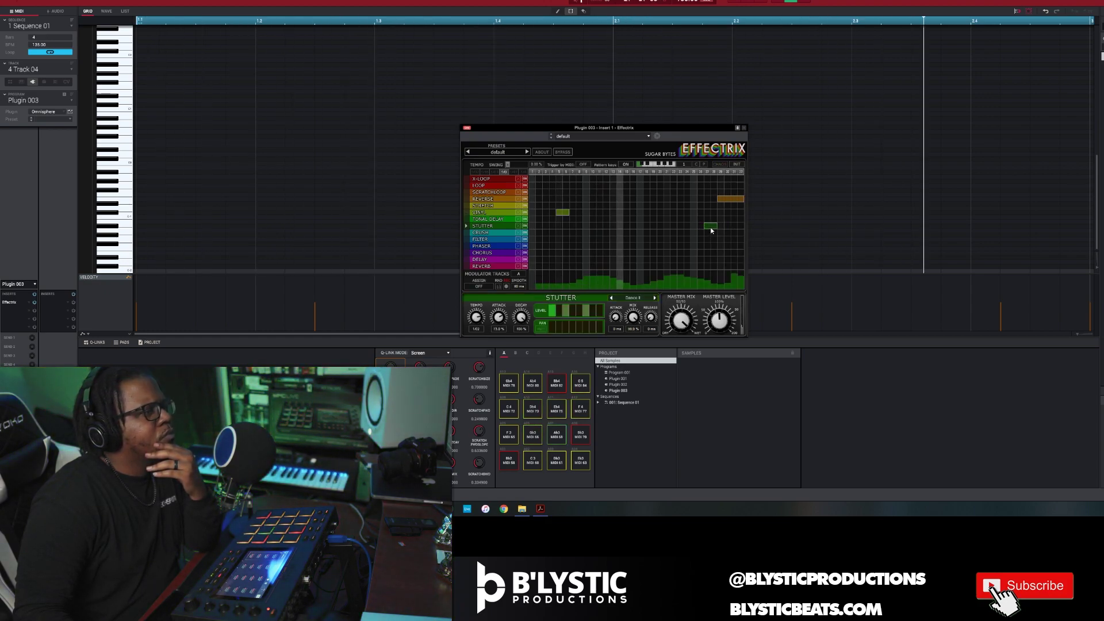
{"action": "right_click", "coordinate": [710, 226]}
{"action": "left_click_drag", "start_coordinate": [695, 213], "coordinate": [703, 214]}
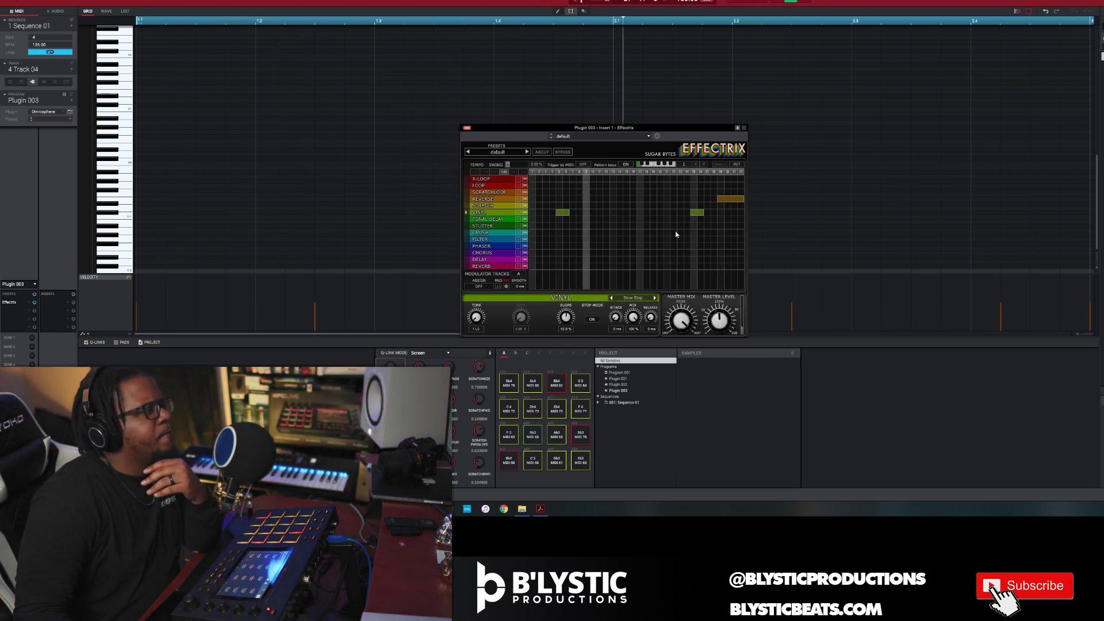
{"action": "left_click", "coordinate": [743, 128]}
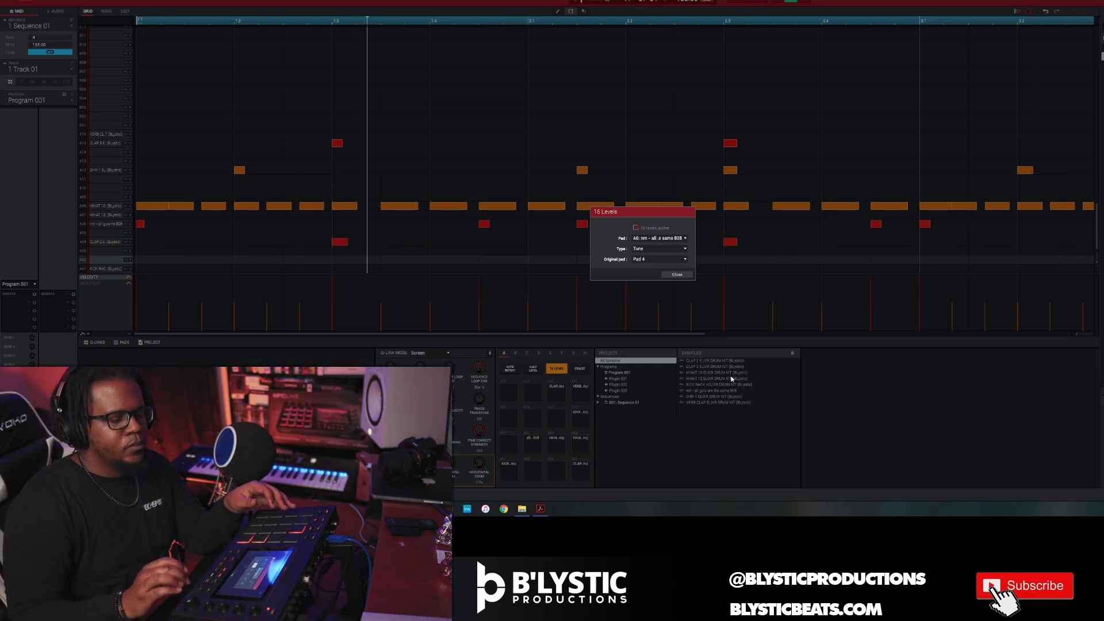
Close the 16 Levels settings and review the chord notes on Tracks 02 and 03
{"action": "left_click", "coordinate": [677, 274]}
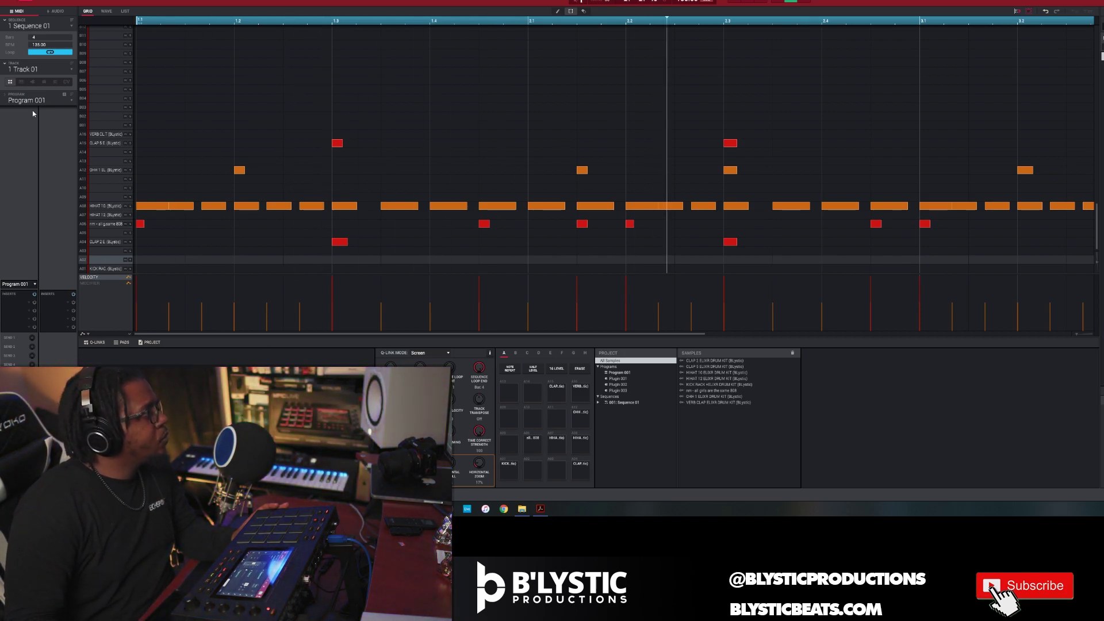
{"action": "key", "text": "Down"}
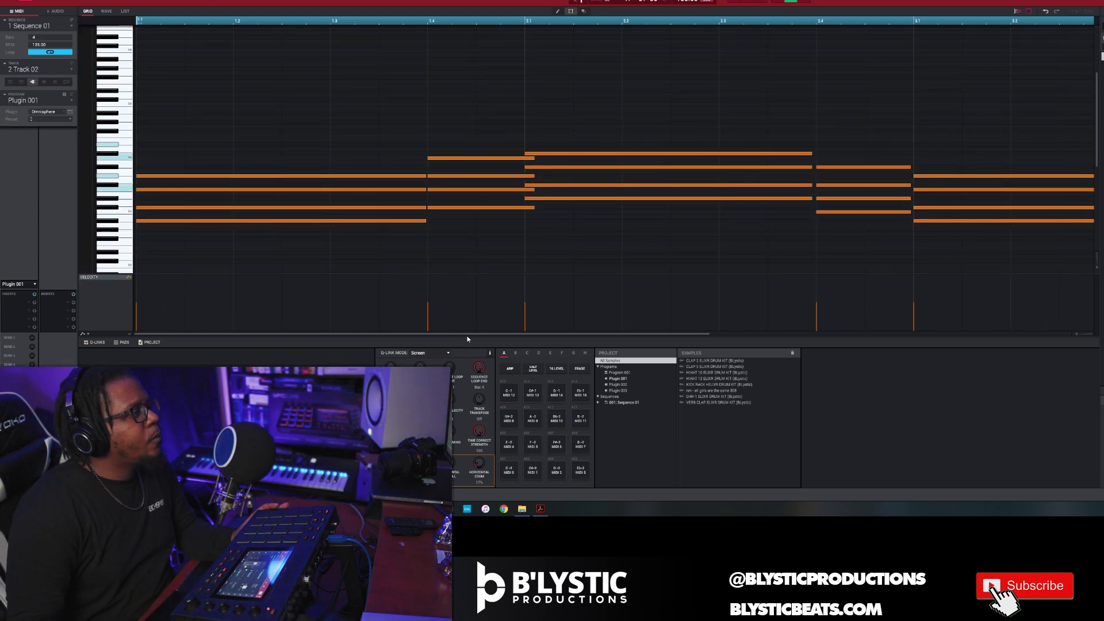
{"action": "mouse_move", "coordinate": [468, 333]}
{"action": "left_mouse_down"}
{"action": "mouse_move", "coordinate": [828, 322]}
{"action": "mouse_move", "coordinate": [596, 355]}
{"action": "mouse_move", "coordinate": [469, 355]}
{"action": "left_mouse_up"}
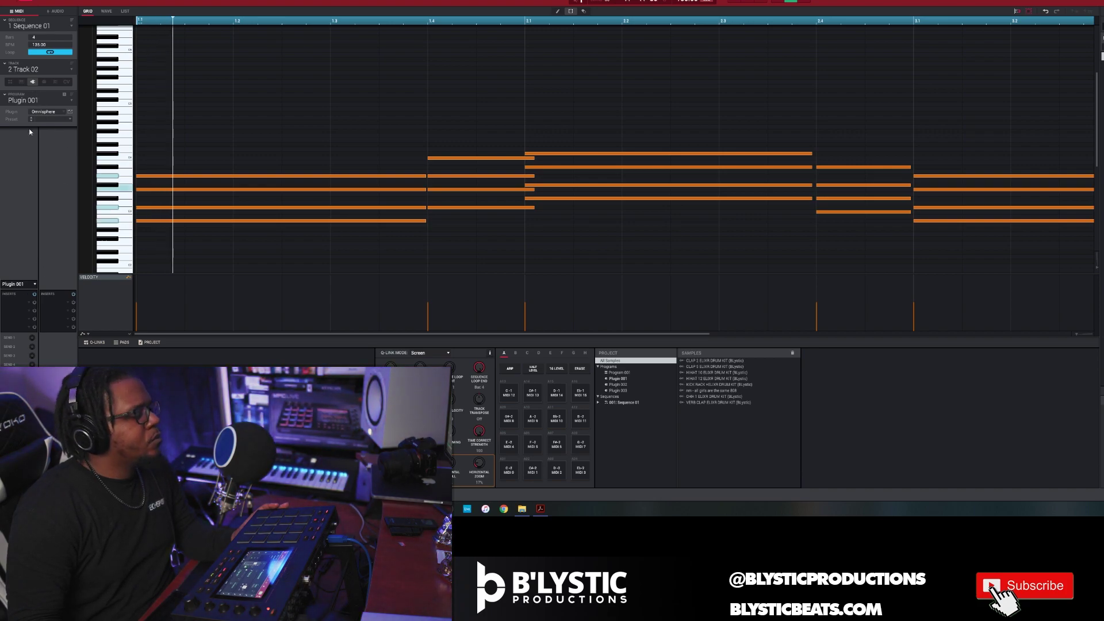
{"action": "key", "text": "Down"}
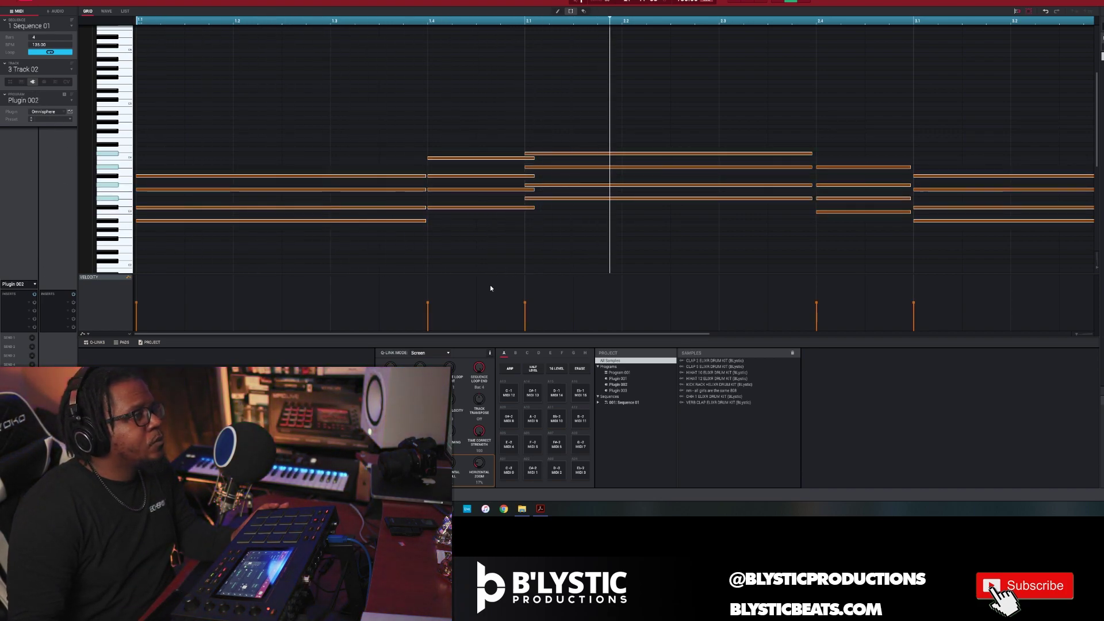
{"action": "left_click_drag", "start_coordinate": [440, 334], "coordinate": [541, 337]}
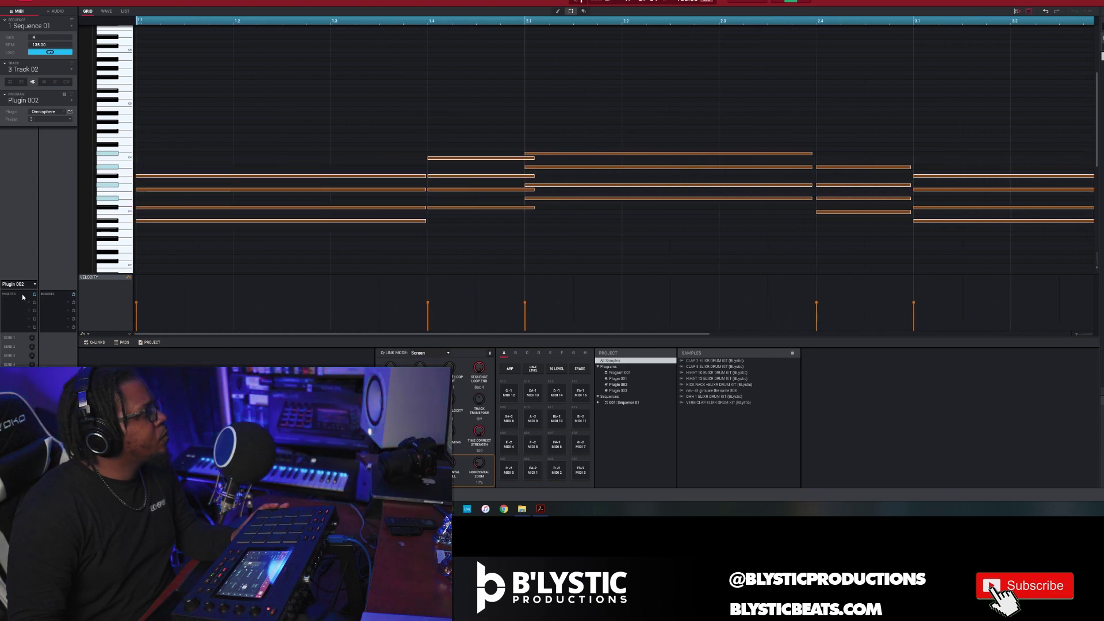
Check Effectrix on Track 04 and move the melody note just after beat 2.4 back so it starts on 2.4
{"action": "key", "text": "Down"}
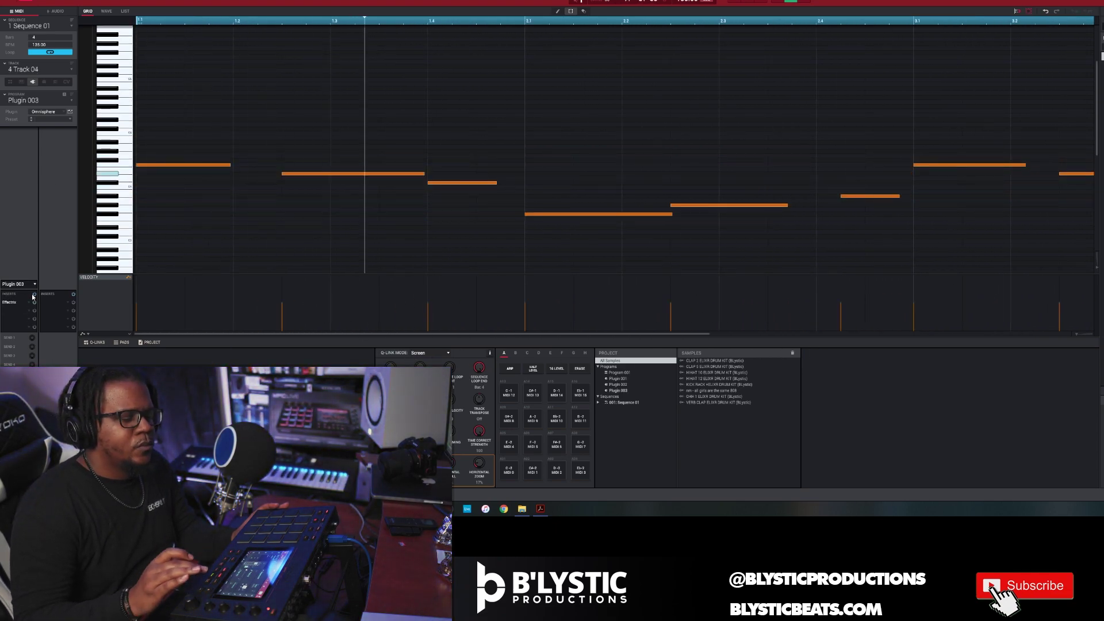
{"action": "left_click", "coordinate": [15, 303]}
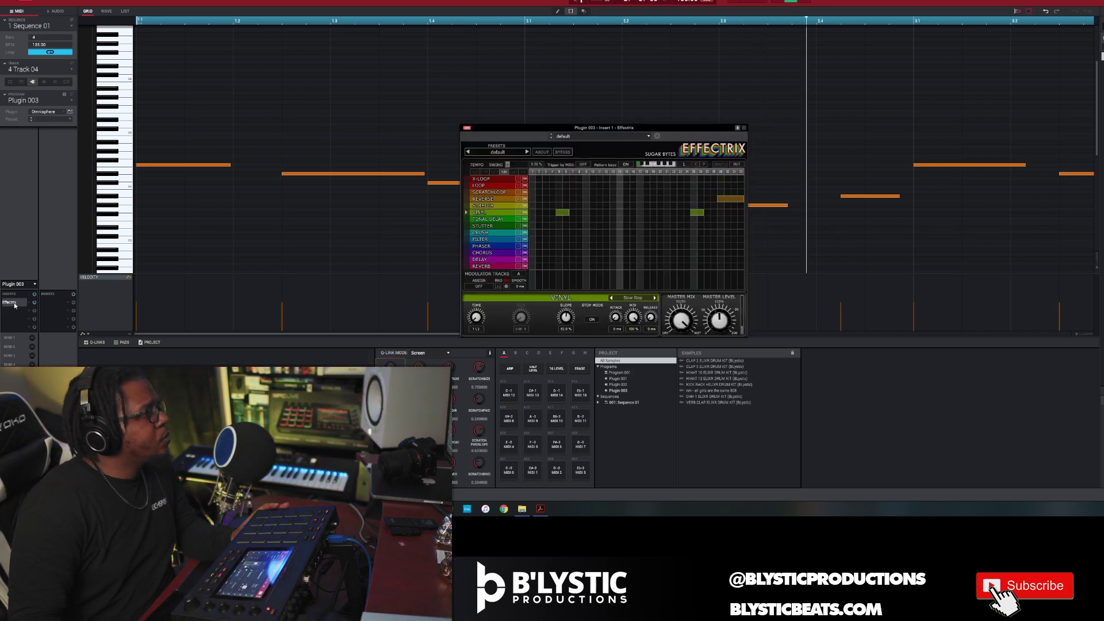
{"action": "left_click", "coordinate": [872, 197]}
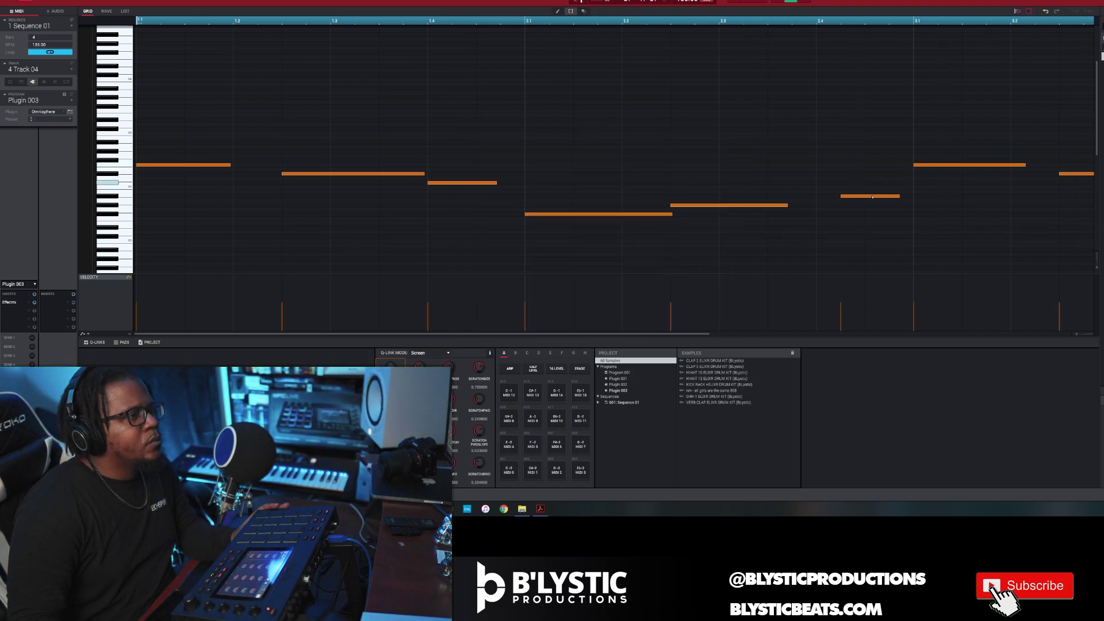
{"action": "left_click_drag", "start_coordinate": [872, 196], "coordinate": [864, 197]}
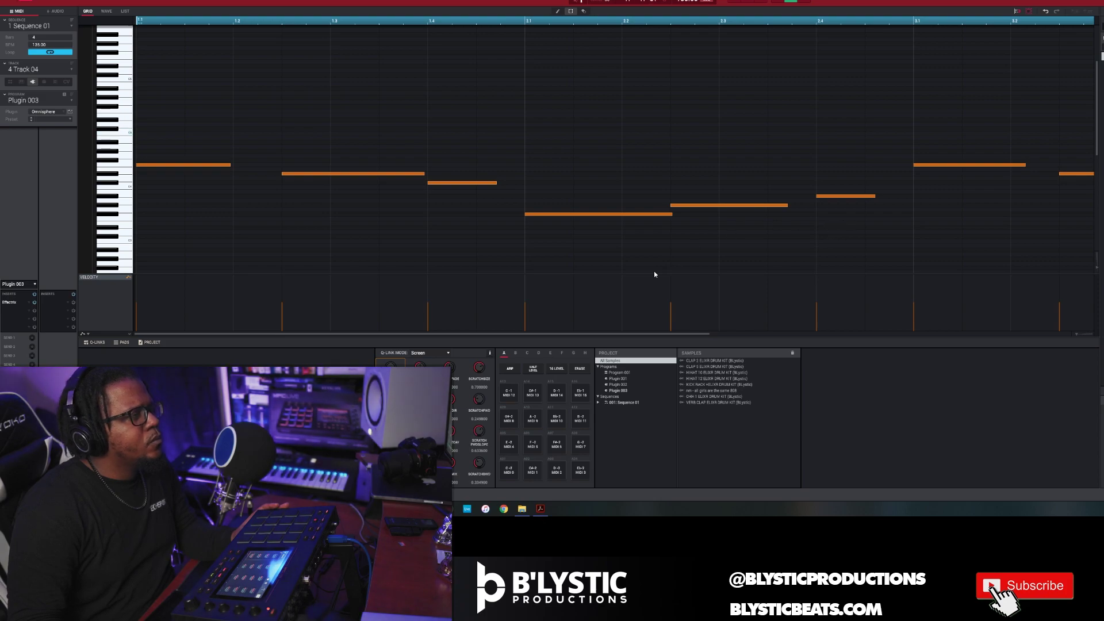
{"action": "left_click_drag", "start_coordinate": [637, 334], "coordinate": [1056, 342]}
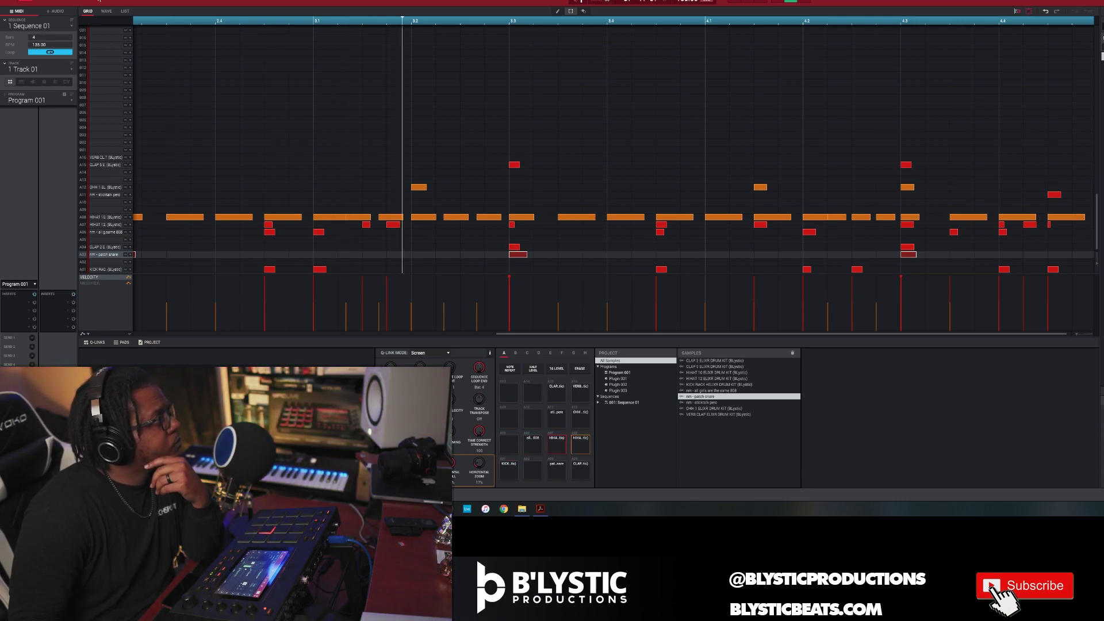
Open the pad mixer for the drum program on Track 01 and play the sequence from the start
{"action": "left_click", "coordinate": [41, 1]}
{"action": "left_click", "coordinate": [57, 2]}
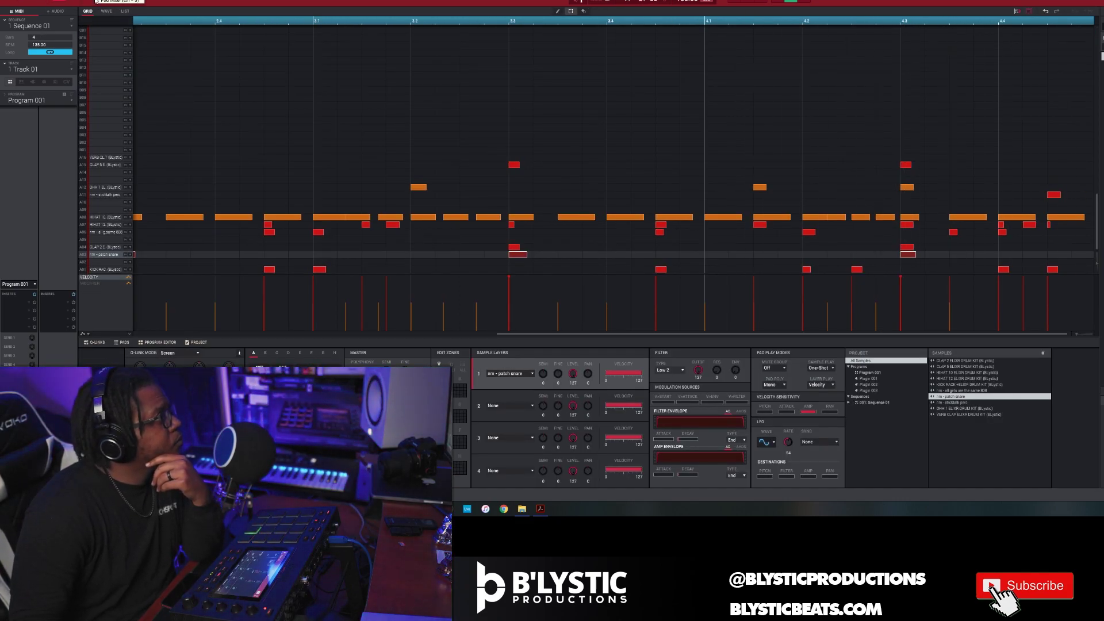
{"action": "left_click", "coordinate": [92, 1]}
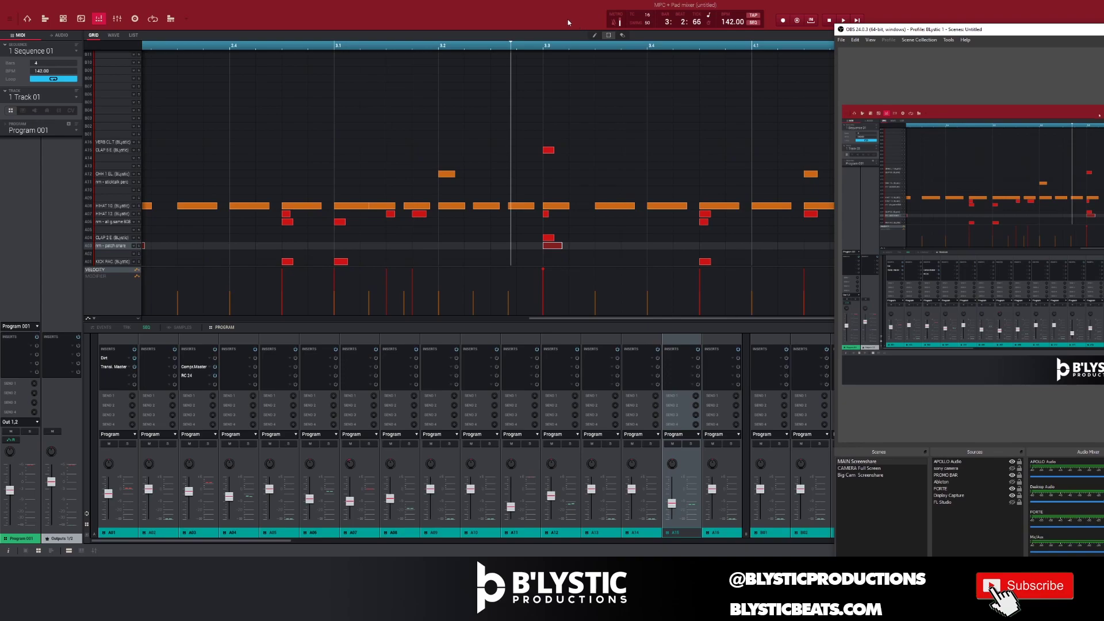
{"action": "left_click", "coordinate": [567, 19]}
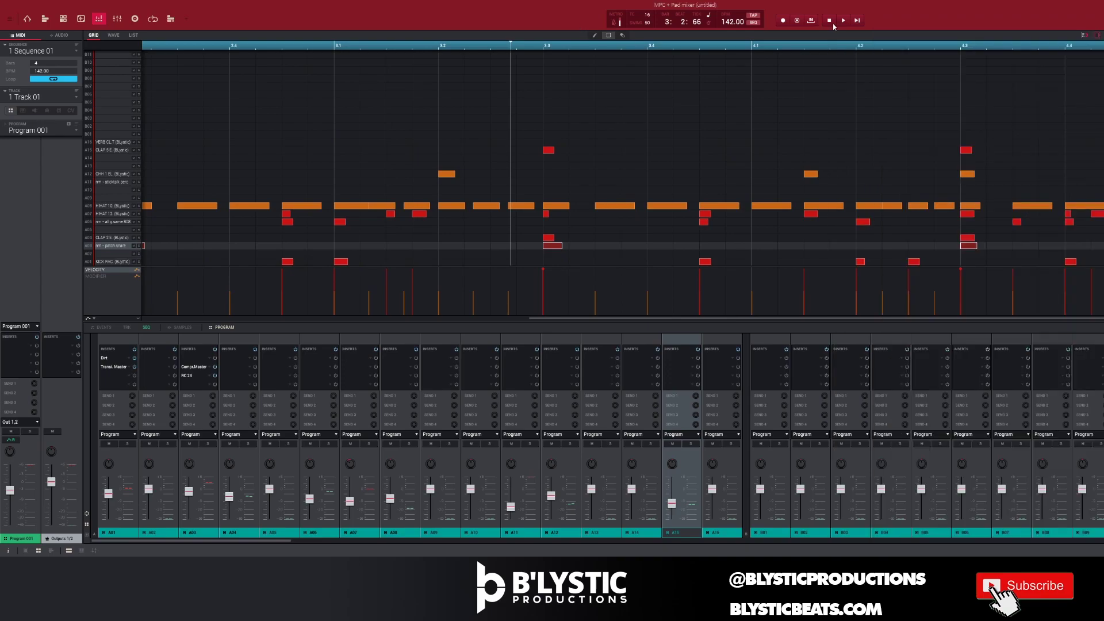
{"action": "left_click", "coordinate": [857, 21]}
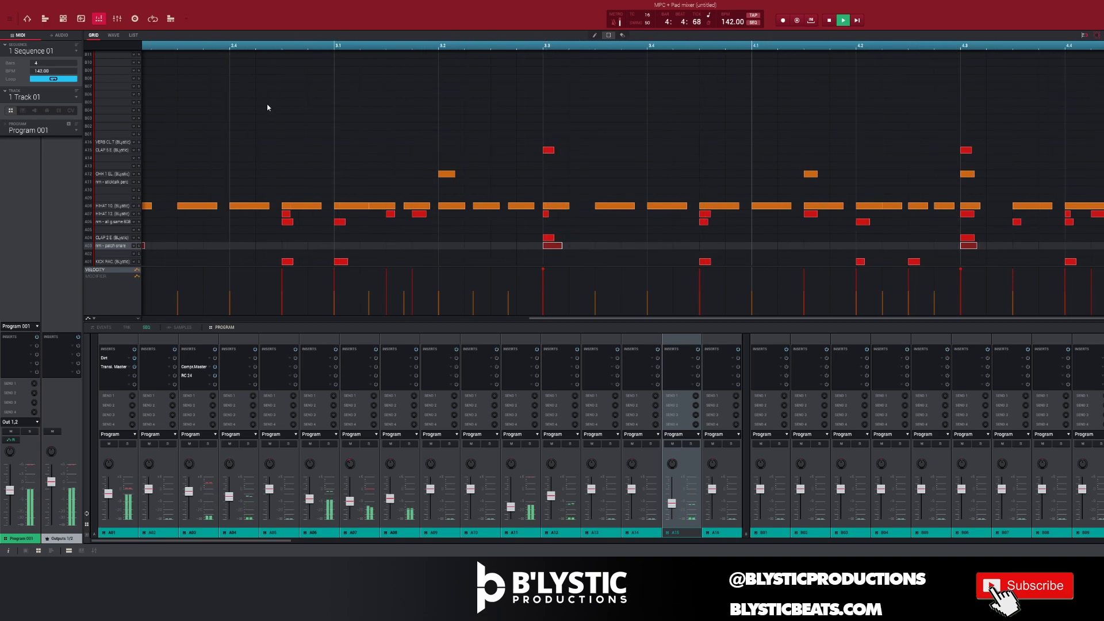
Show all tracks of the sequence in Track View and bring up the OBS window
{"action": "key", "text": "ctrl+1"}
{"action": "key", "text": "ctrl+2"}
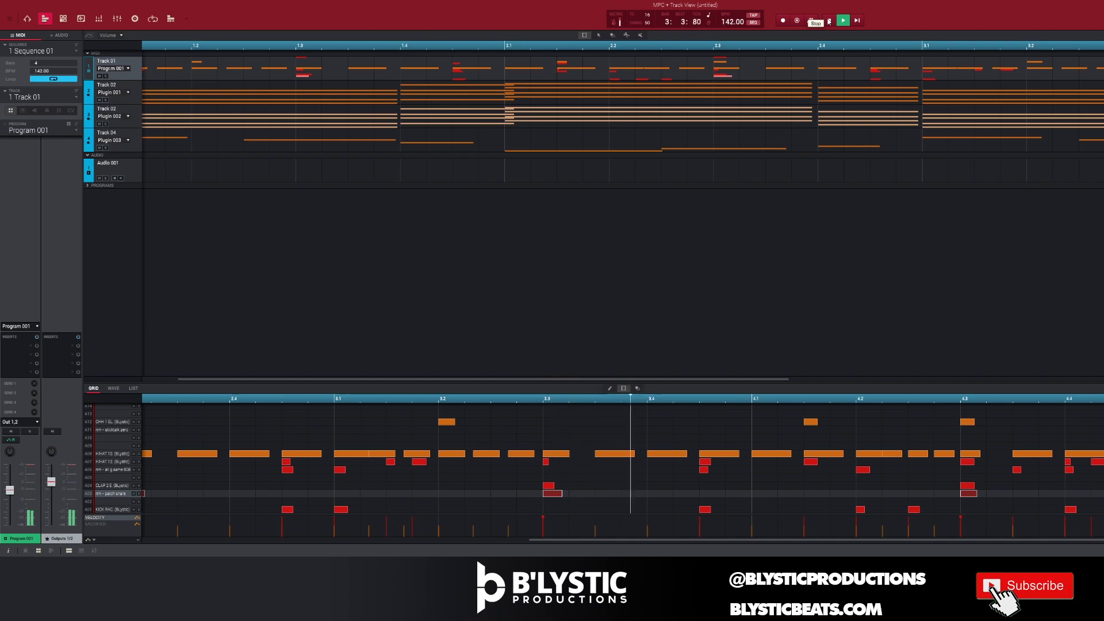
{"action": "left_click", "coordinate": [342, 565]}
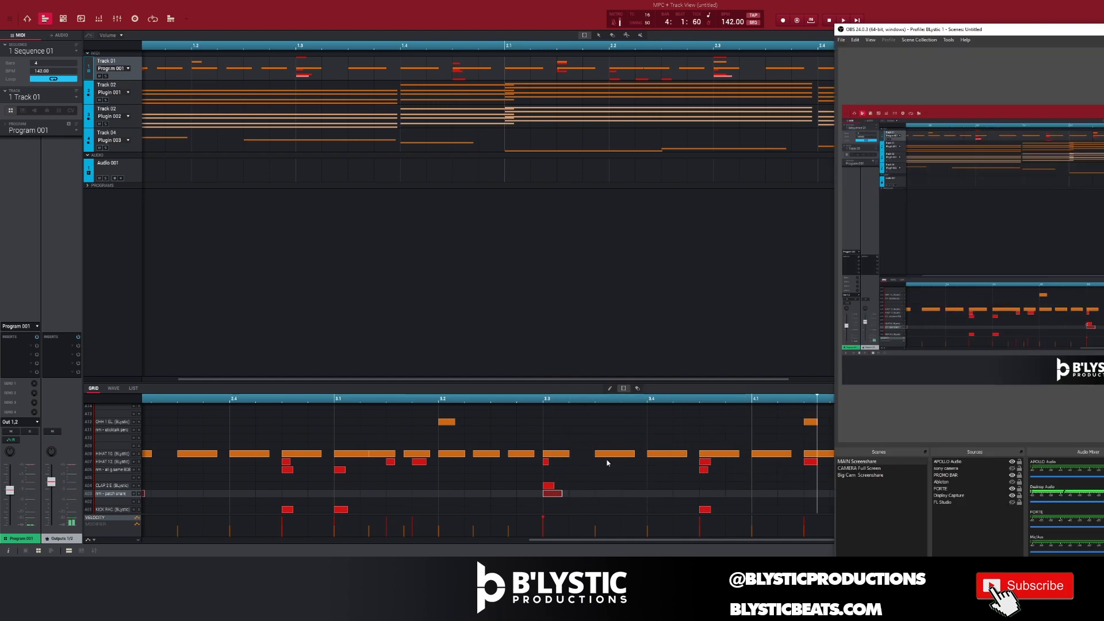